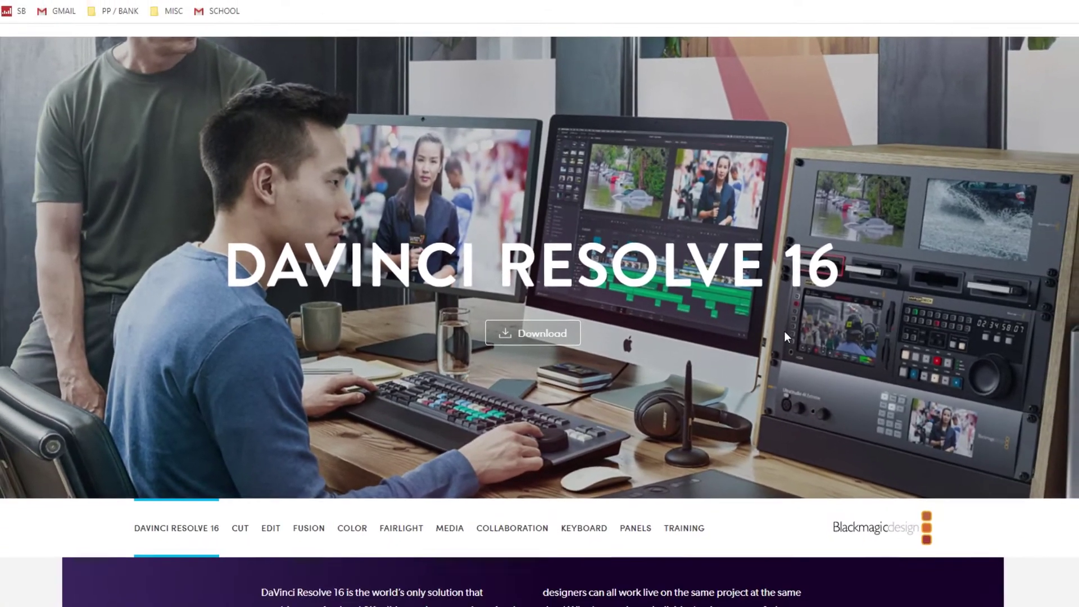
# Browse the DaVinci Resolve 16 product page, then bring up its Download options for the free and Studio versions.
pyautogui.scroll(-5, 706, 306)
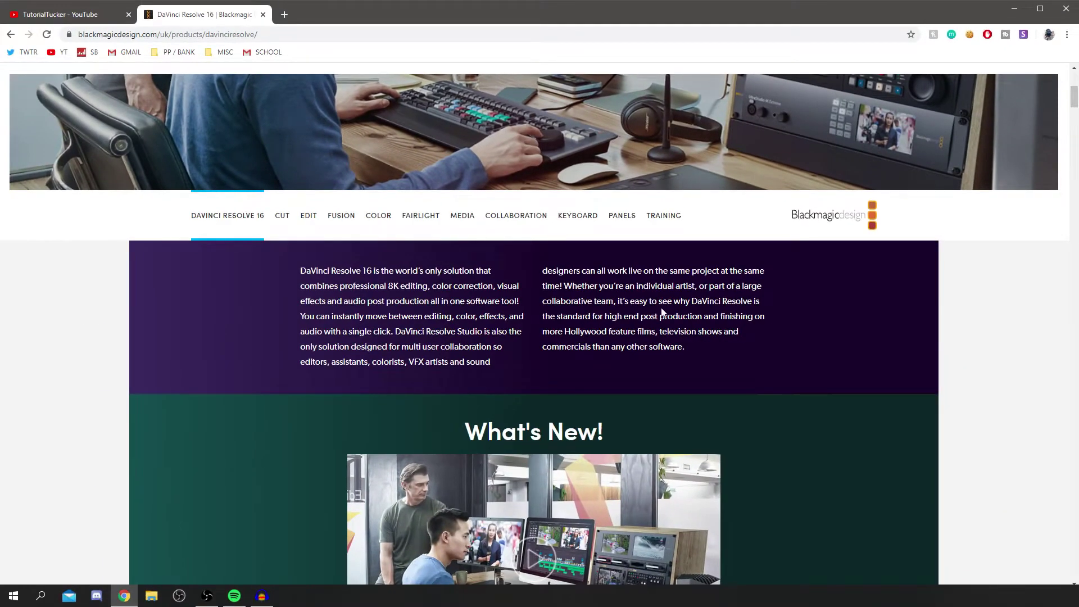
pyautogui.scroll(-6, 652, 311)
pyautogui.scroll(-6, 649, 310)
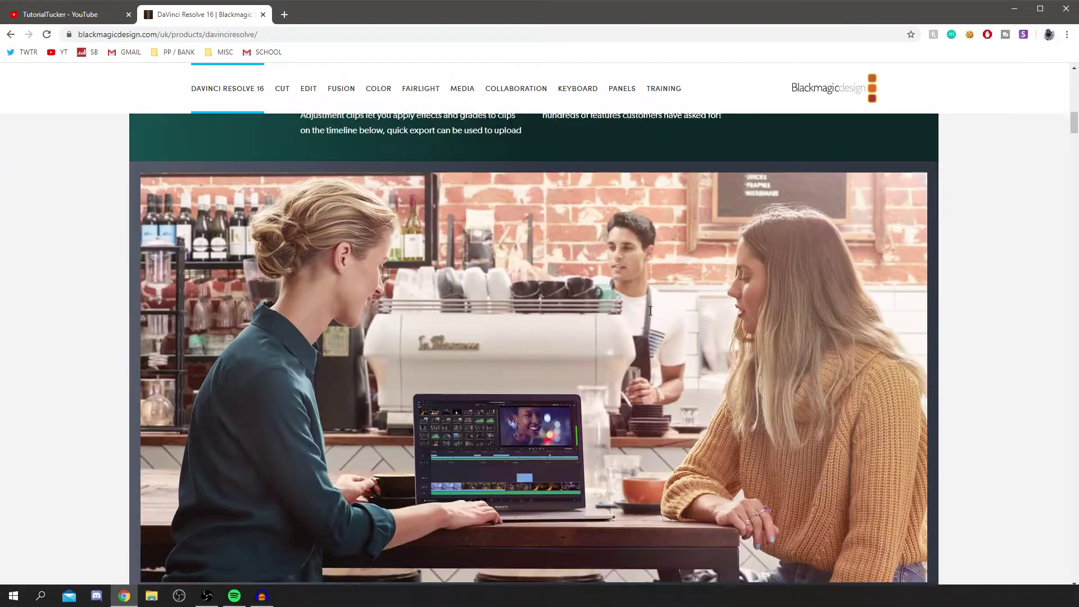
pyautogui.scroll(-6, 649, 310)
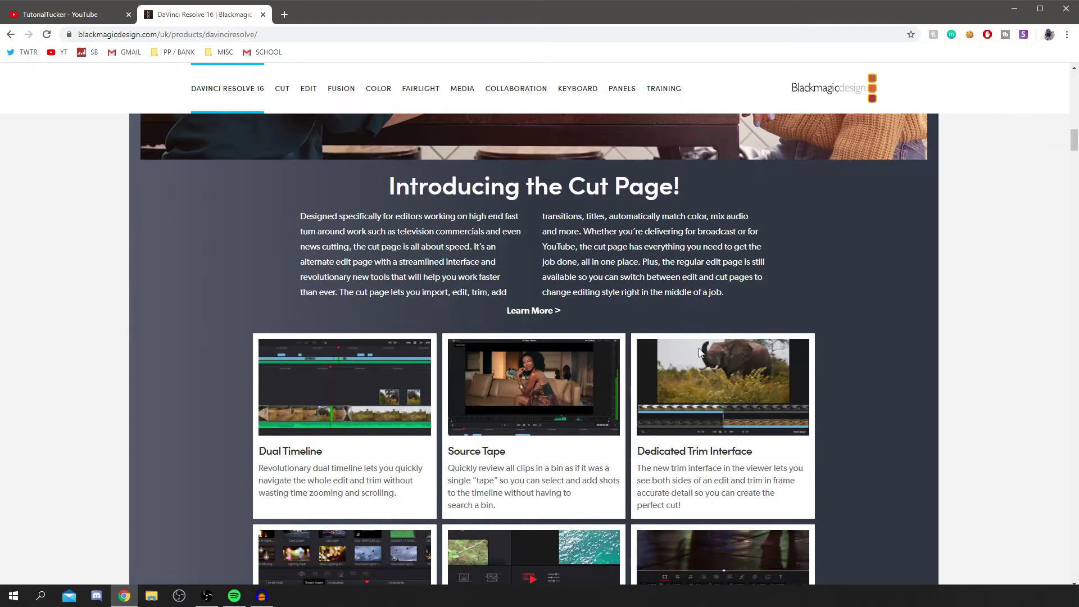
pyautogui.scroll(-2, 597, 464)
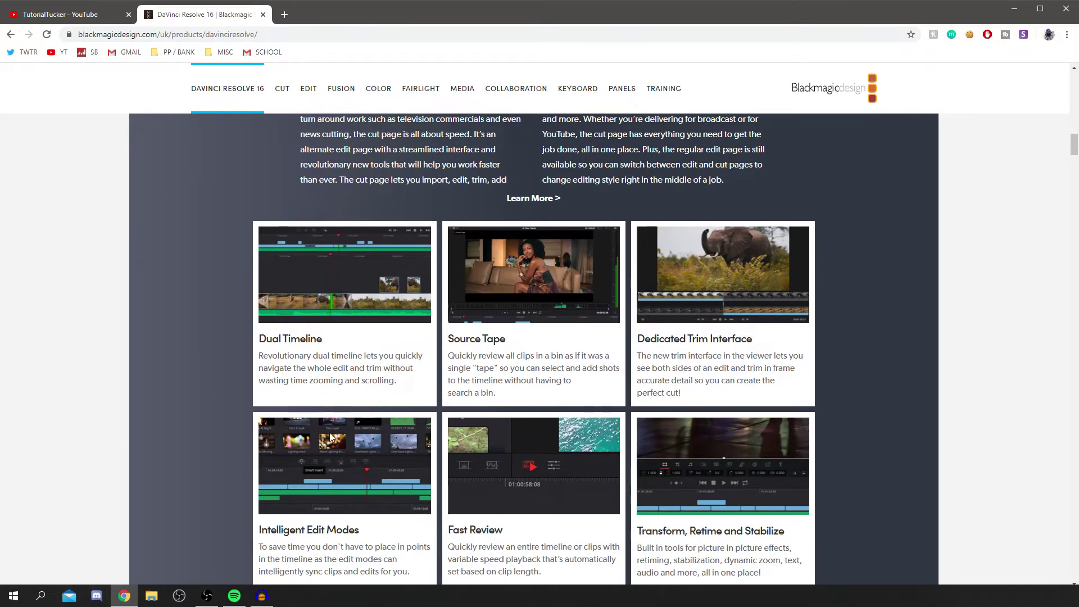
pyautogui.scroll(-4, 693, 459)
pyautogui.scroll(-7, 694, 459)
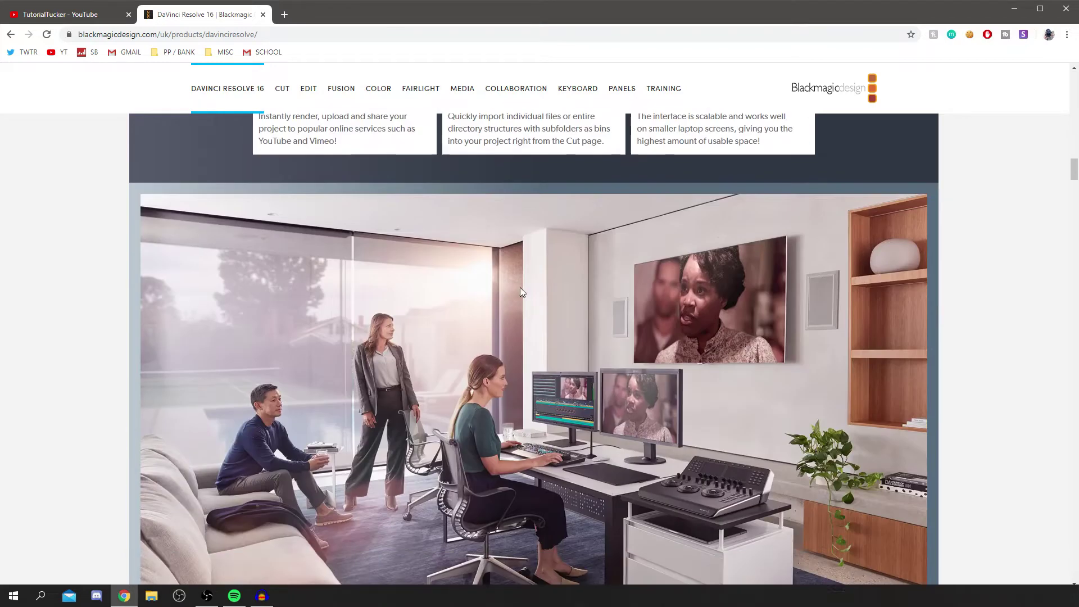
pyautogui.scroll(-6, 472, 349)
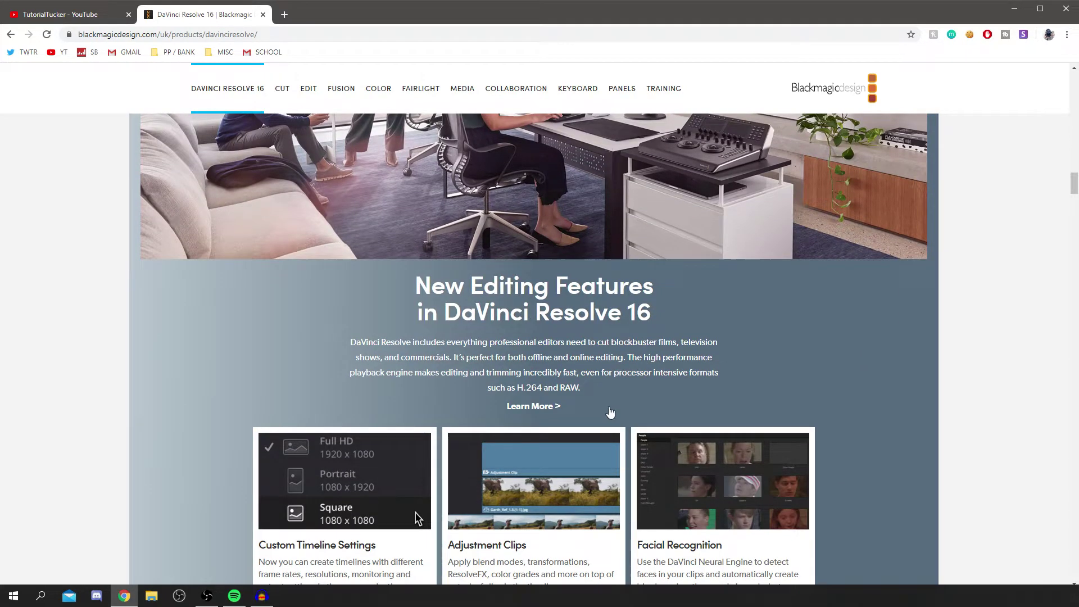
pyautogui.scroll(-7, 543, 412)
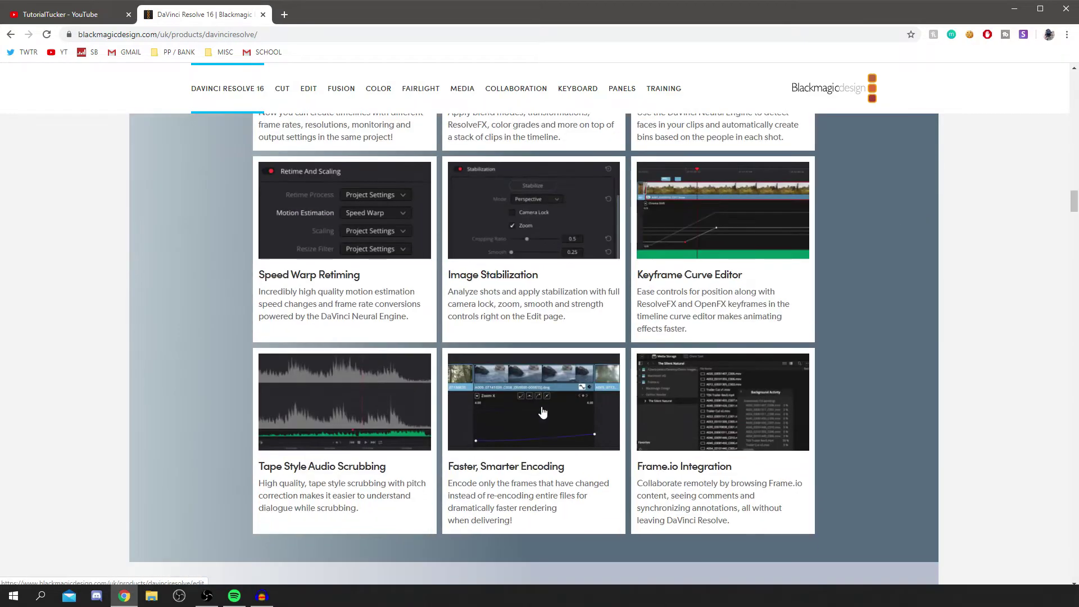
pyautogui.scroll(20, 434, 466)
pyautogui.scroll(10, 434, 465)
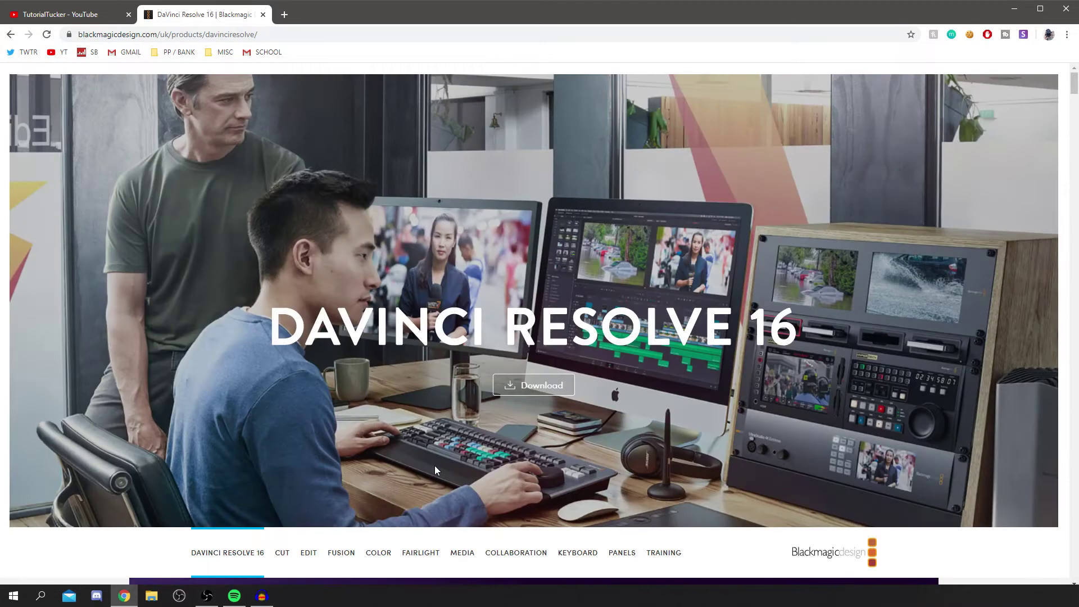
pyautogui.click(534, 385)
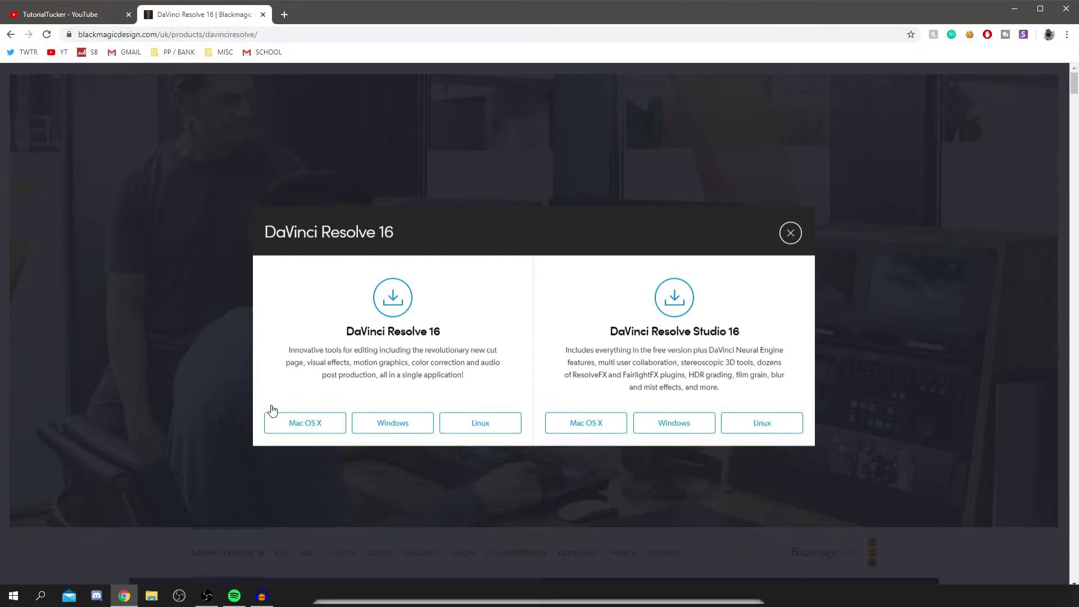
# Download the free DaVinci Resolve 16 for Windows.
pyautogui.click(402, 425)
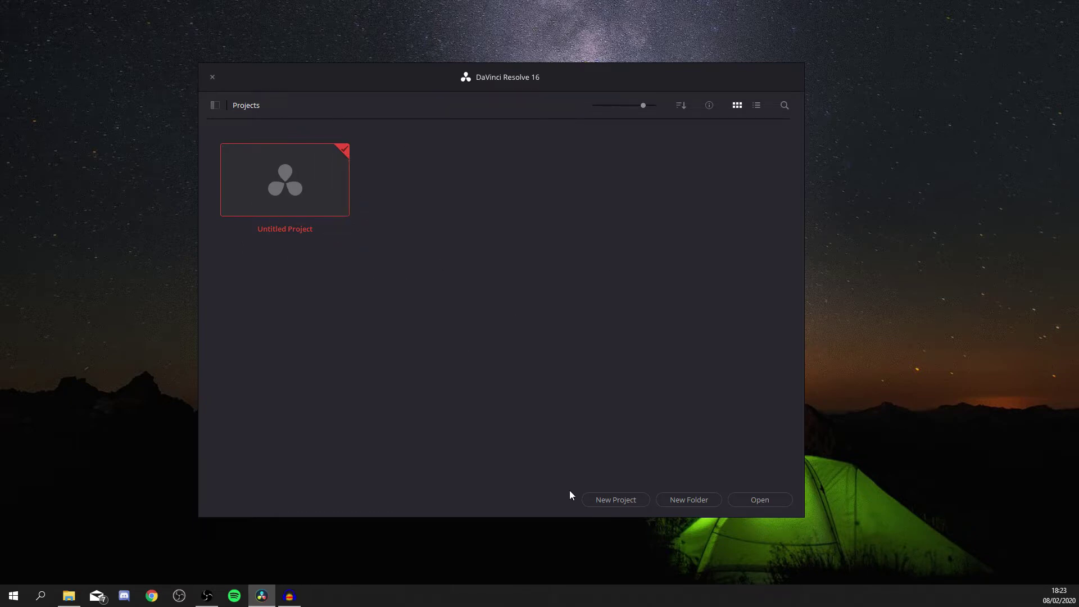
# Create a new project called 'YouTube' from the Project Manager.
pyautogui.click(602, 500)
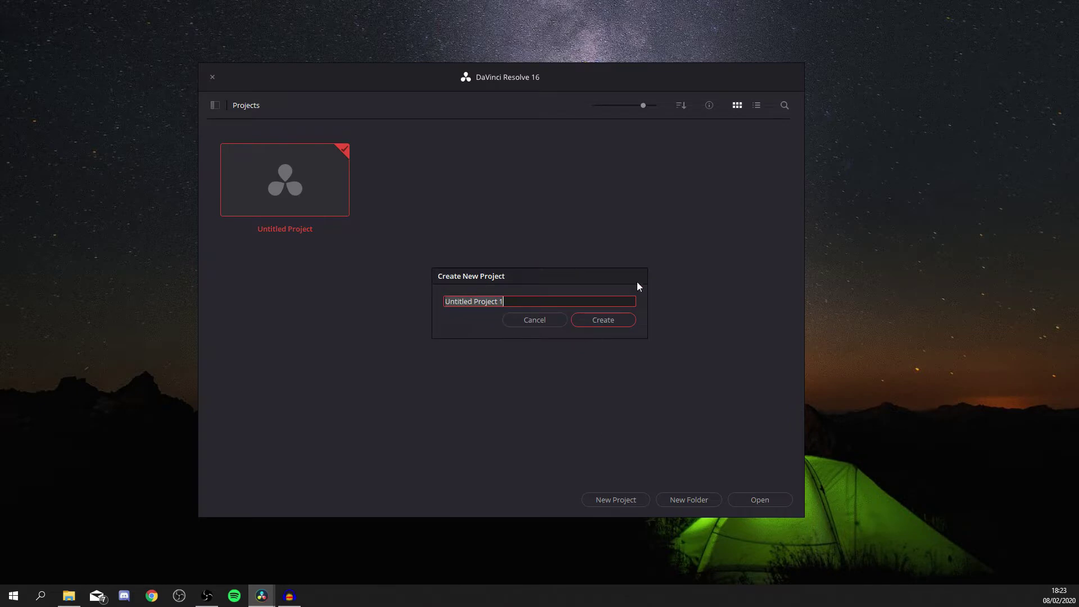
pyautogui.write('Y')
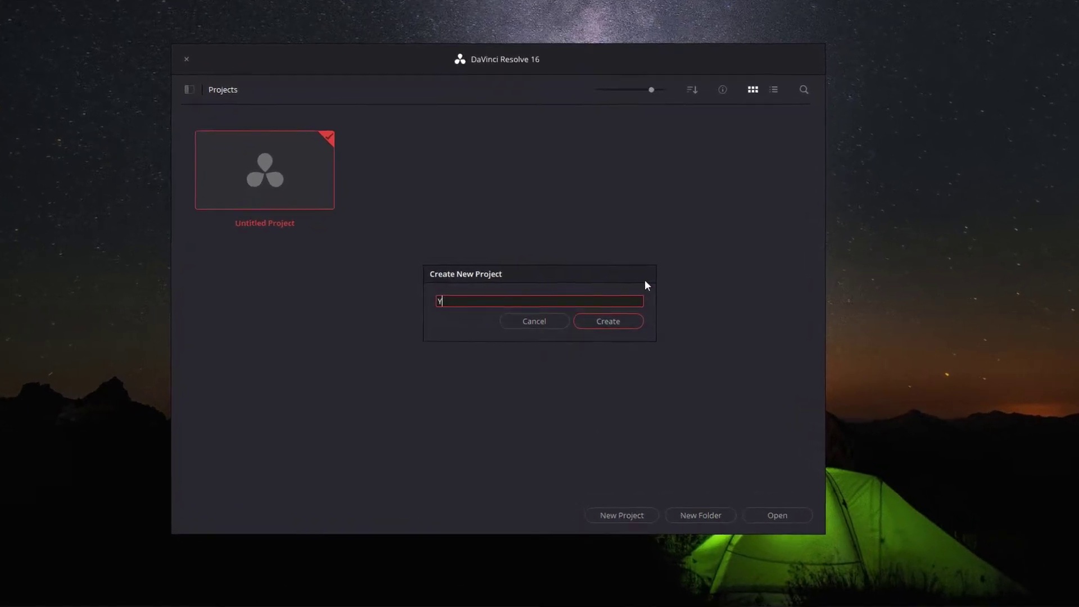
pyautogui.write('ouTube')
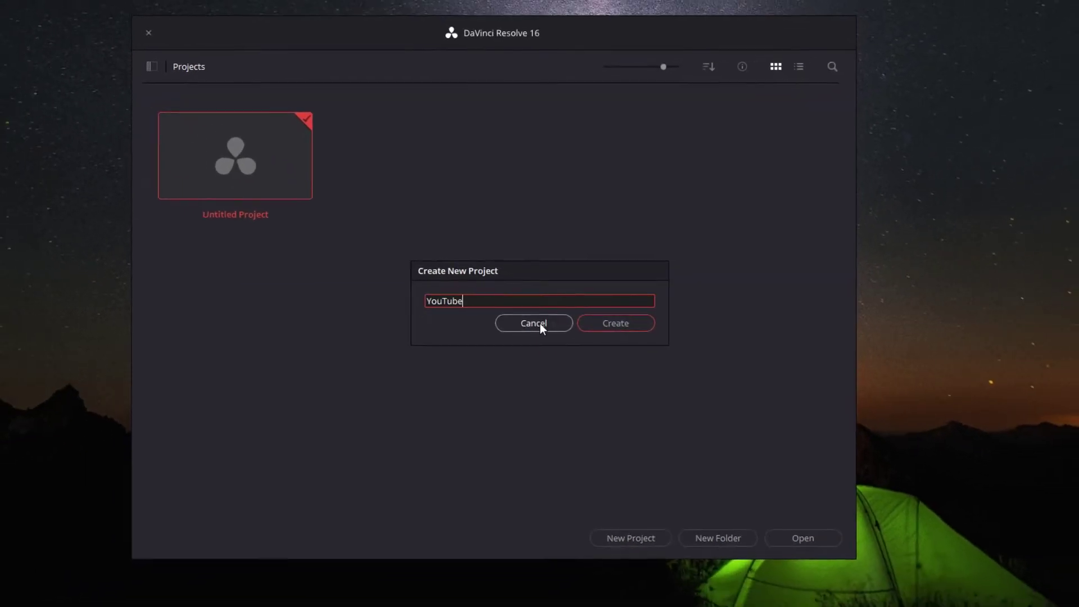
pyautogui.click(616, 324)
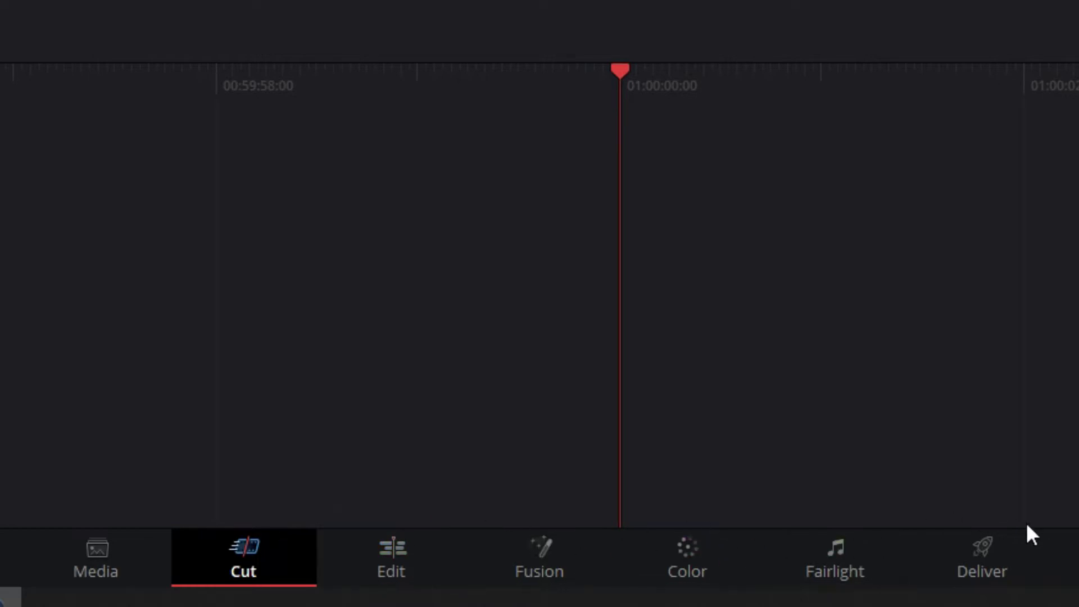
pyautogui.click(132, 564)
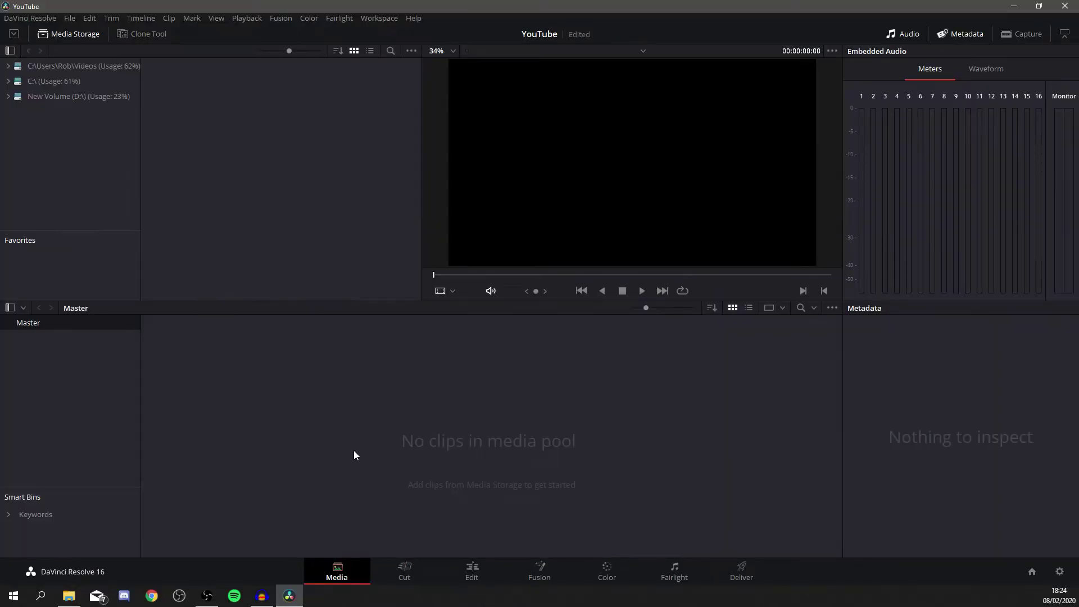
pyautogui.click(404, 567)
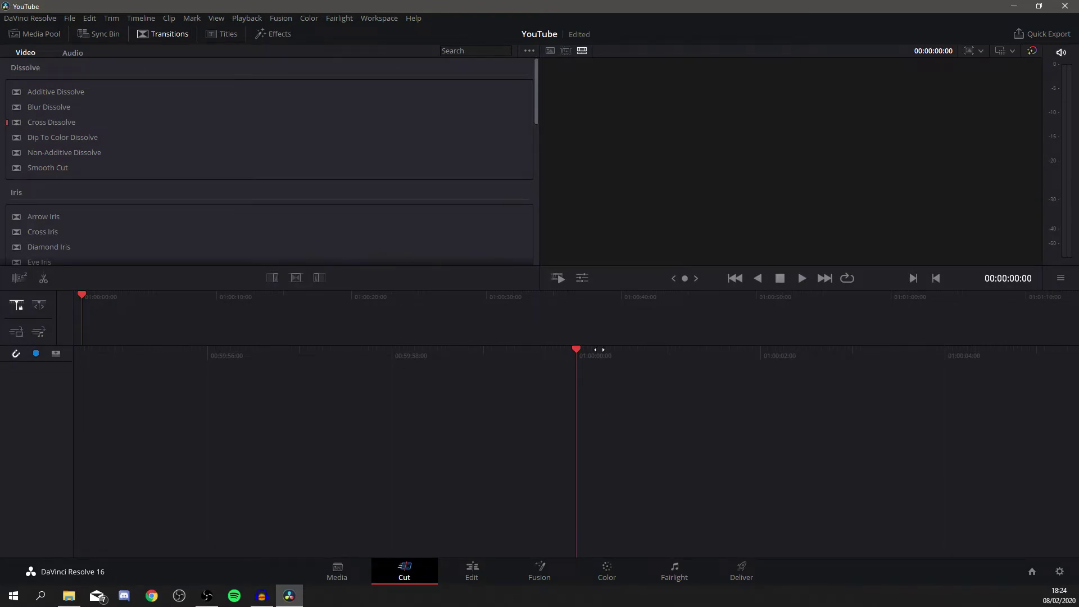
pyautogui.click(472, 569)
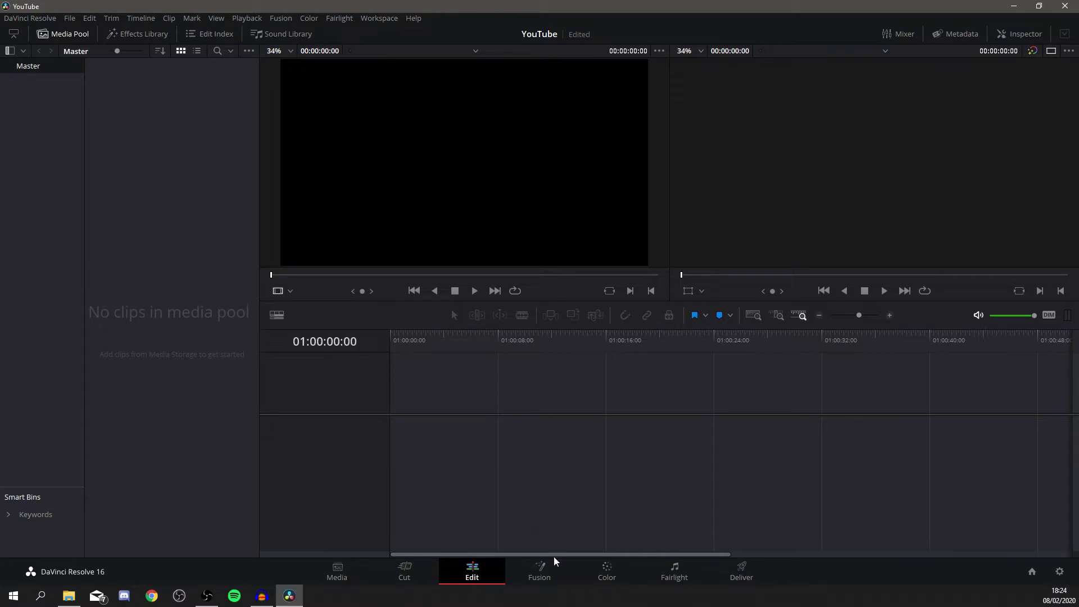
pyautogui.click(540, 569)
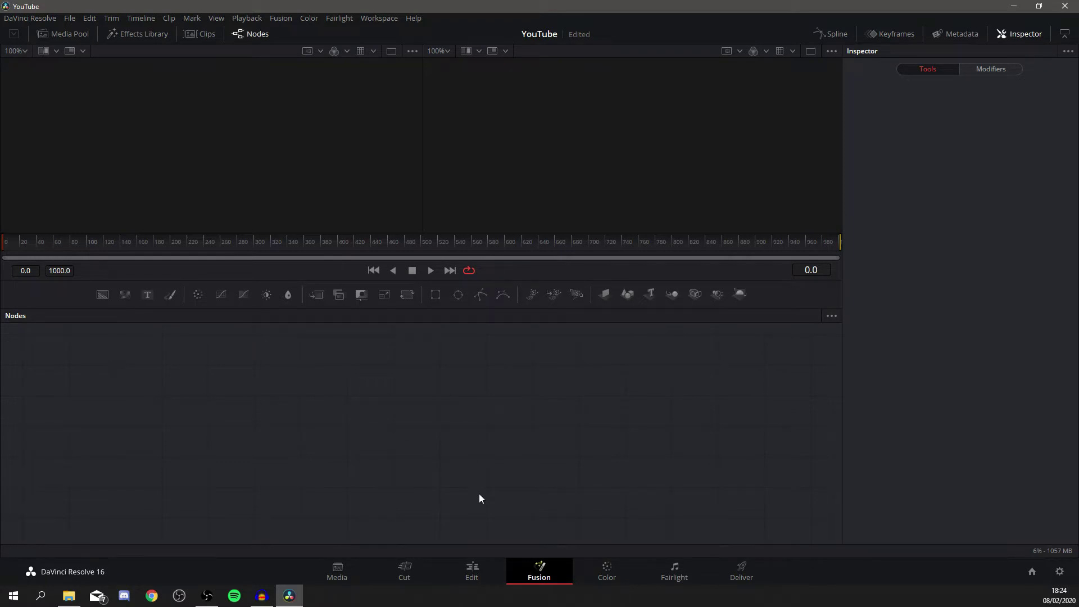
pyautogui.click(607, 569)
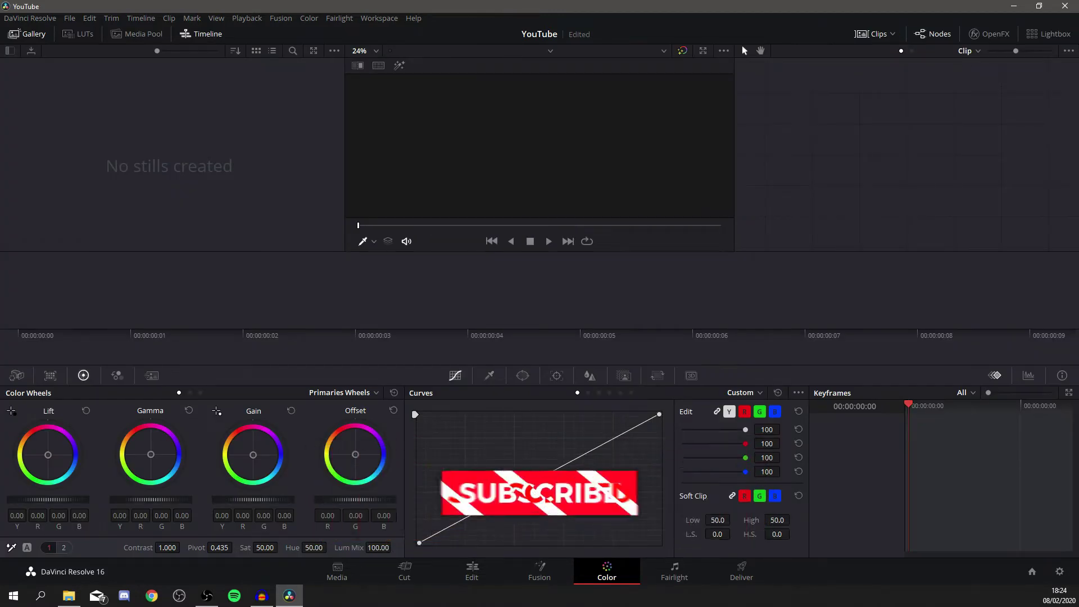
pyautogui.moveTo(557, 470); pyautogui.dragTo(511, 496)
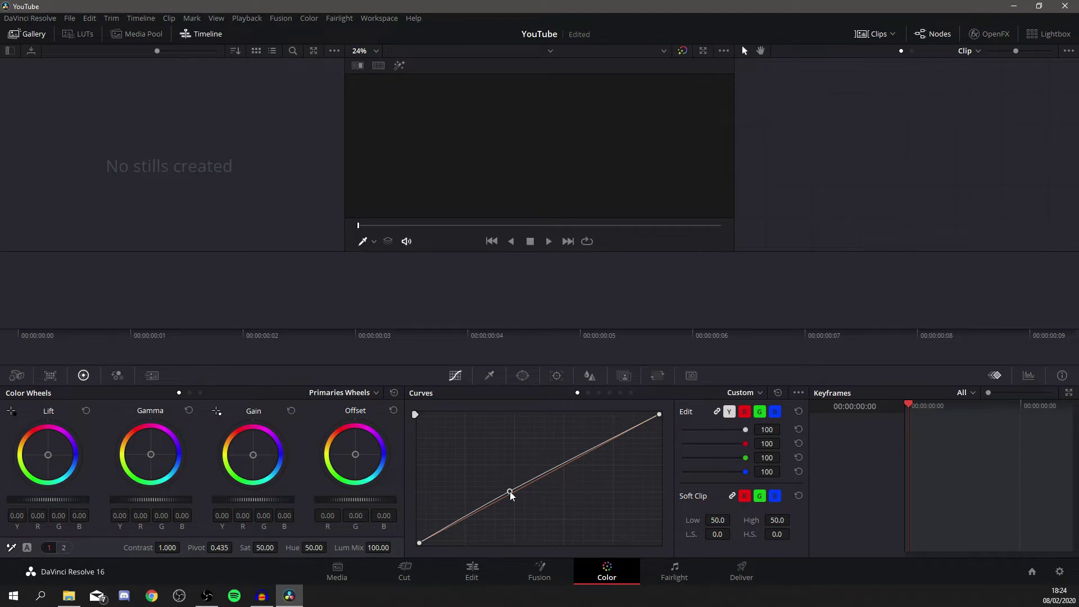
pyautogui.click(675, 575)
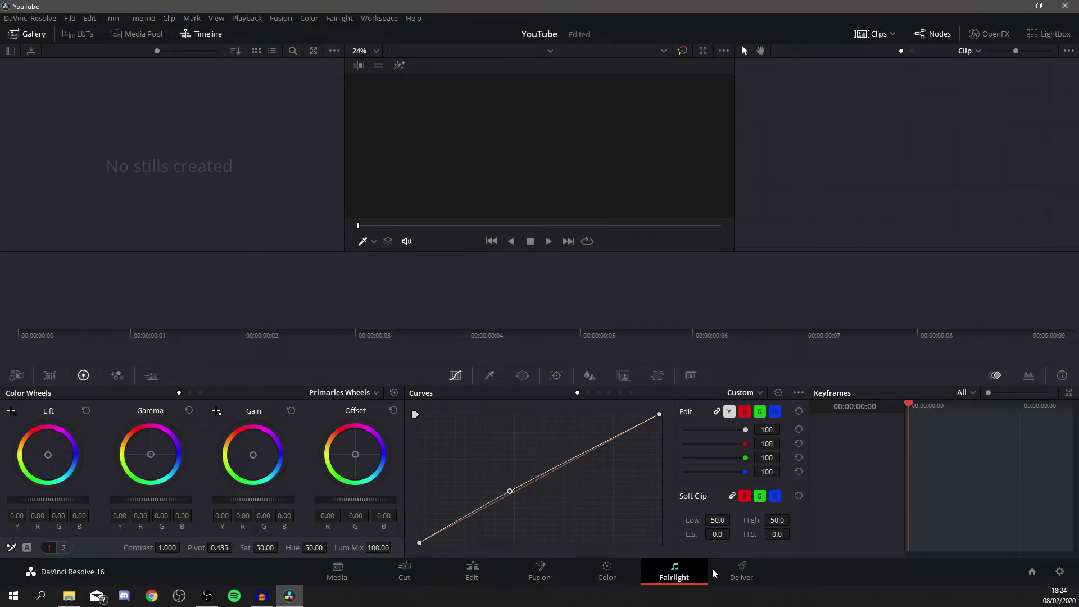
pyautogui.click(743, 571)
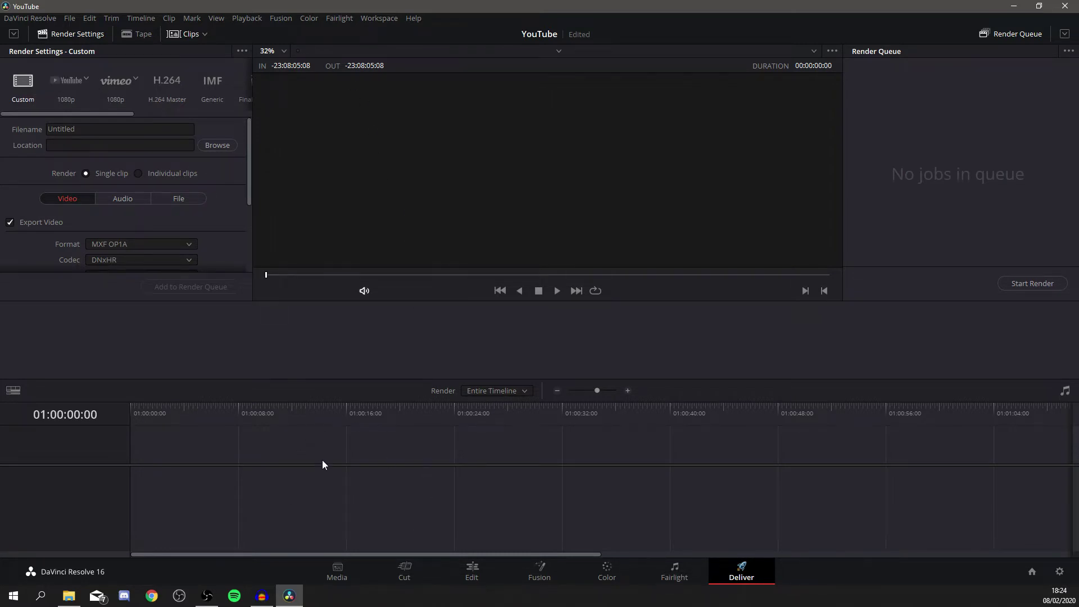
pyautogui.click(405, 568)
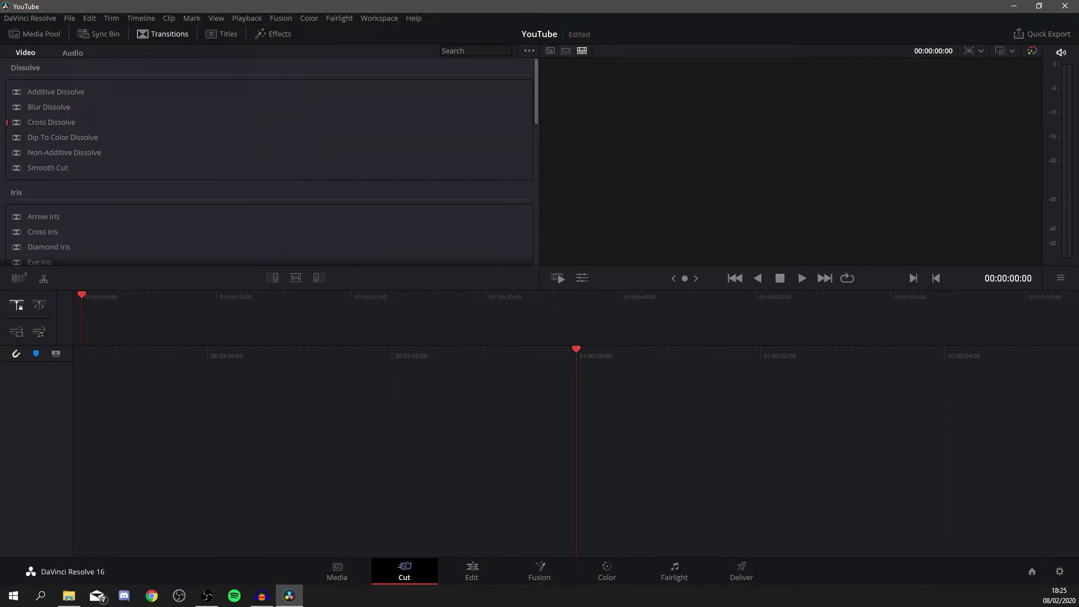
# Drag the webcam video from File Explorer onto the Cut page timeline and match the timeline frame rate to the clip.
pyautogui.hotkey('alt', 'Tab')
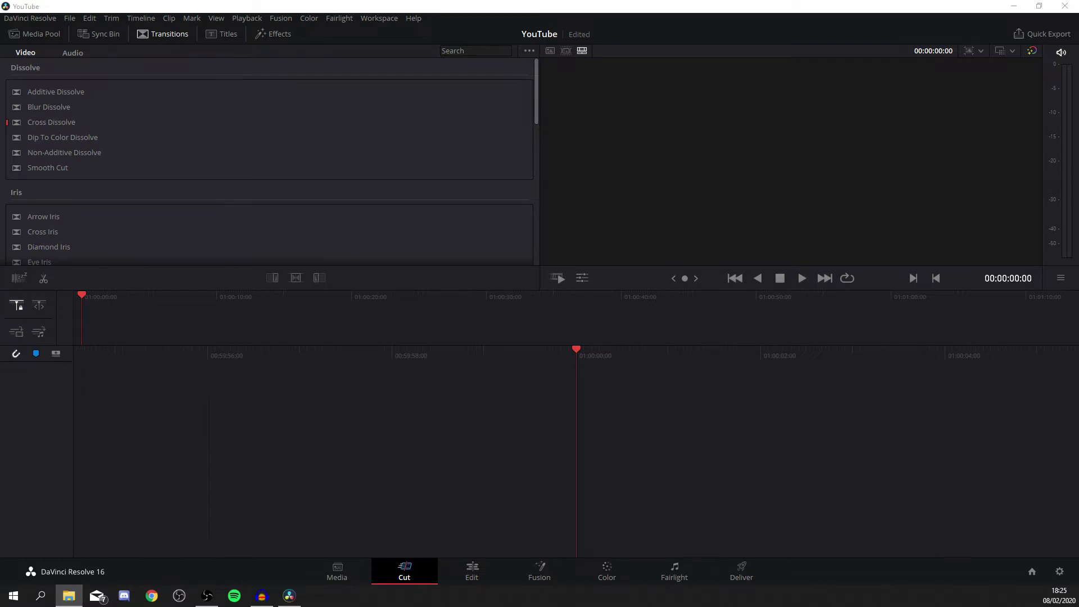
pyautogui.click(338, 571)
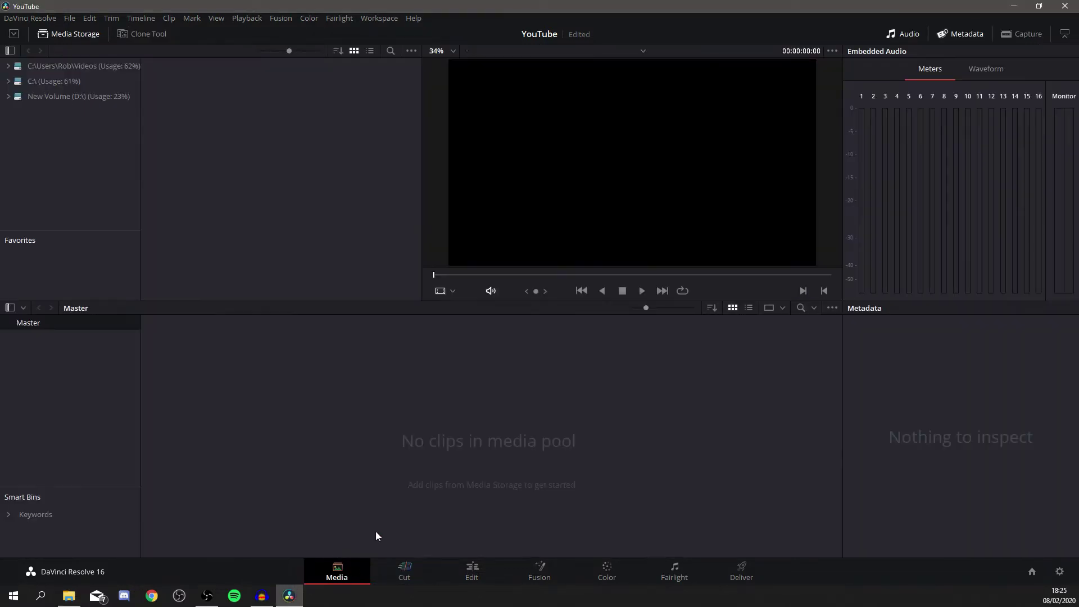
pyautogui.click(398, 575)
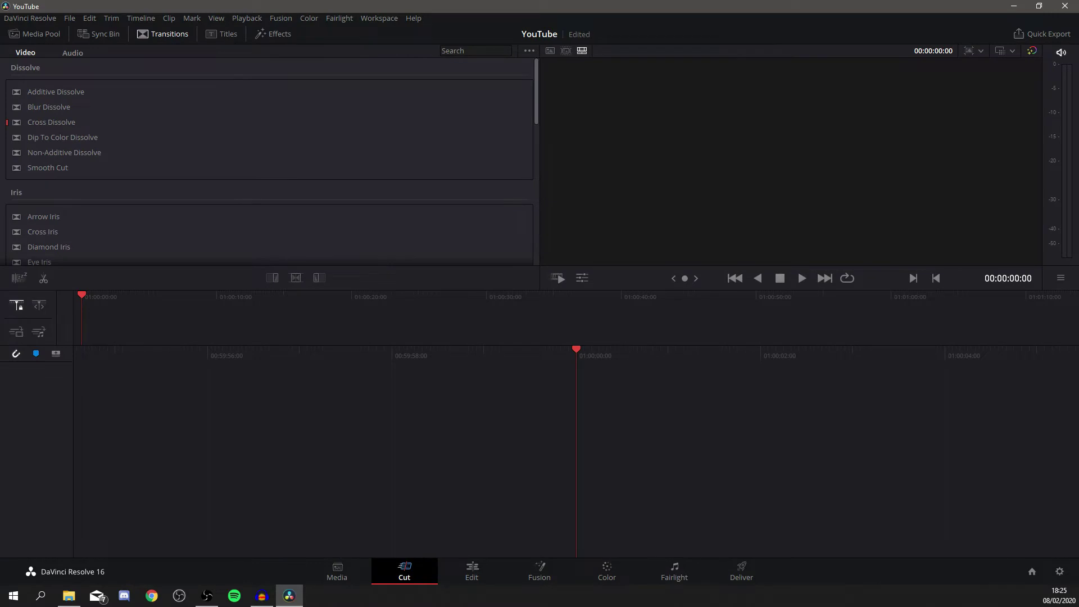
pyautogui.press('super+e')
pyautogui.moveTo(1078, 147); pyautogui.dragTo(613, 515)
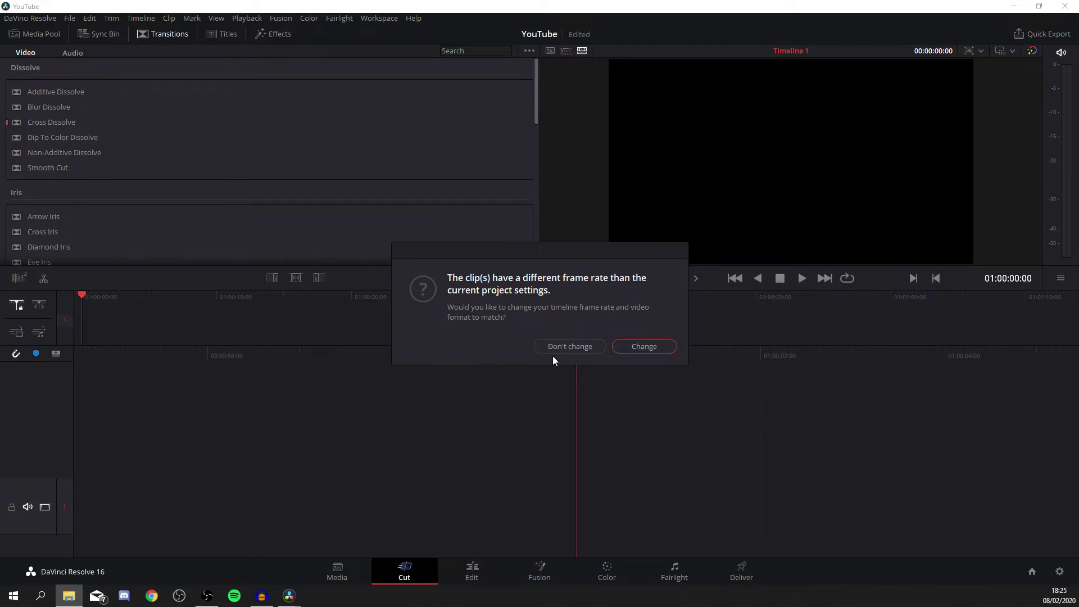
pyautogui.click(646, 349)
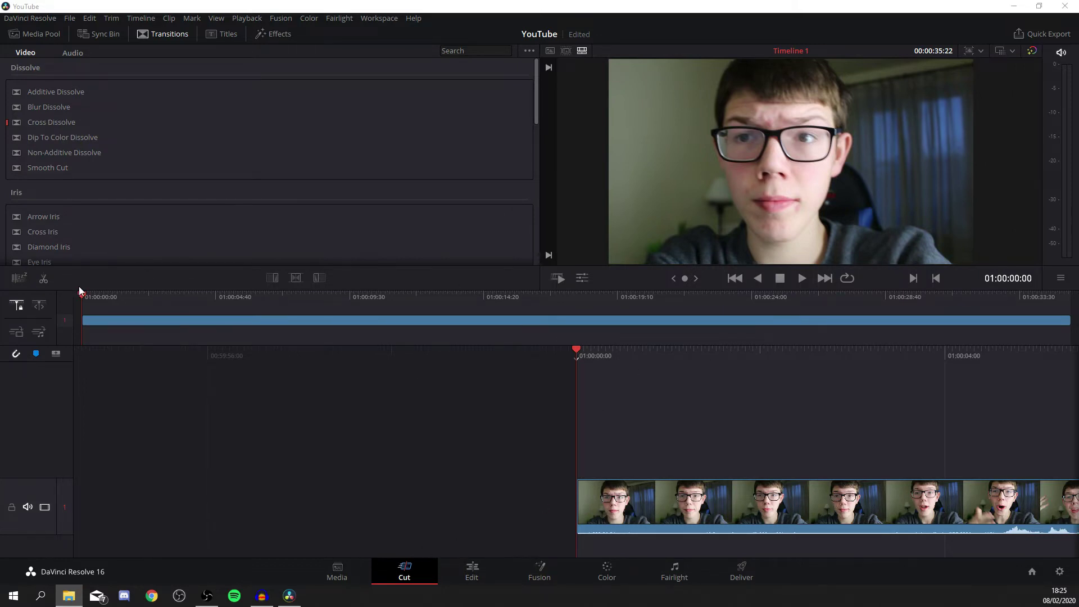
# Scrub the playhead to 01:00:04:30, where the clip's unwanted opening ends.
pyautogui.moveTo(79, 292); pyautogui.dragTo(689, 315)
pyautogui.moveTo(624, 323); pyautogui.dragTo(99, 325)
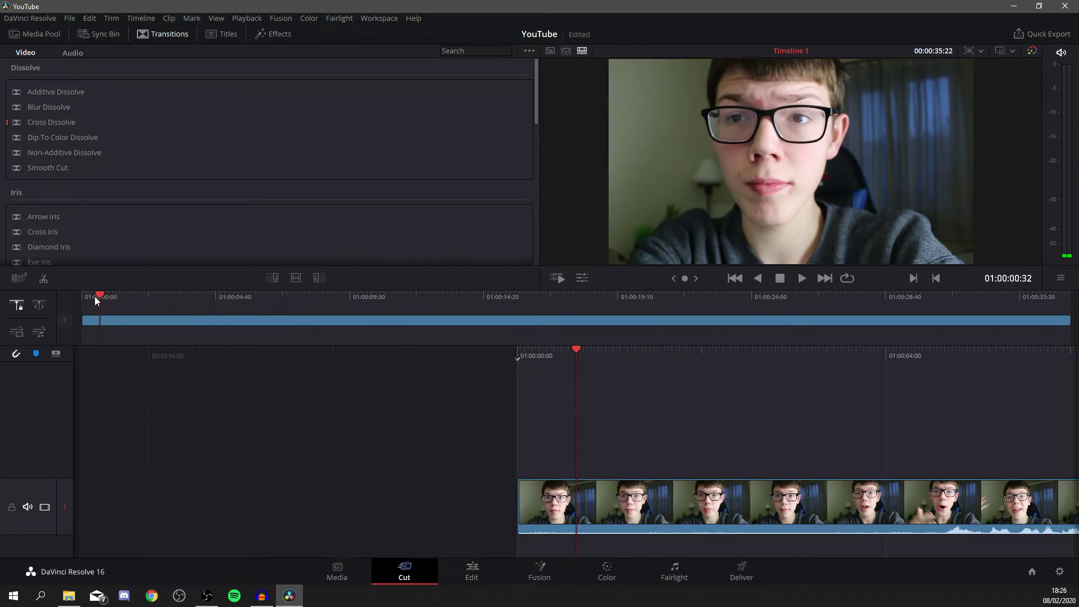
pyautogui.moveTo(98, 294); pyautogui.dragTo(120, 295)
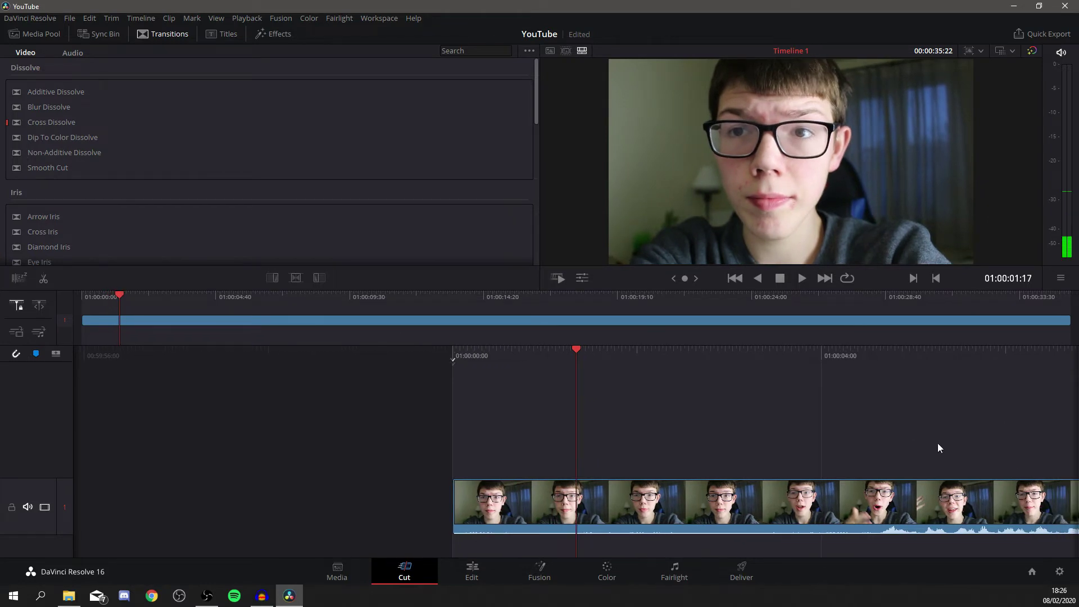
pyautogui.moveTo(574, 350); pyautogui.dragTo(273, 353)
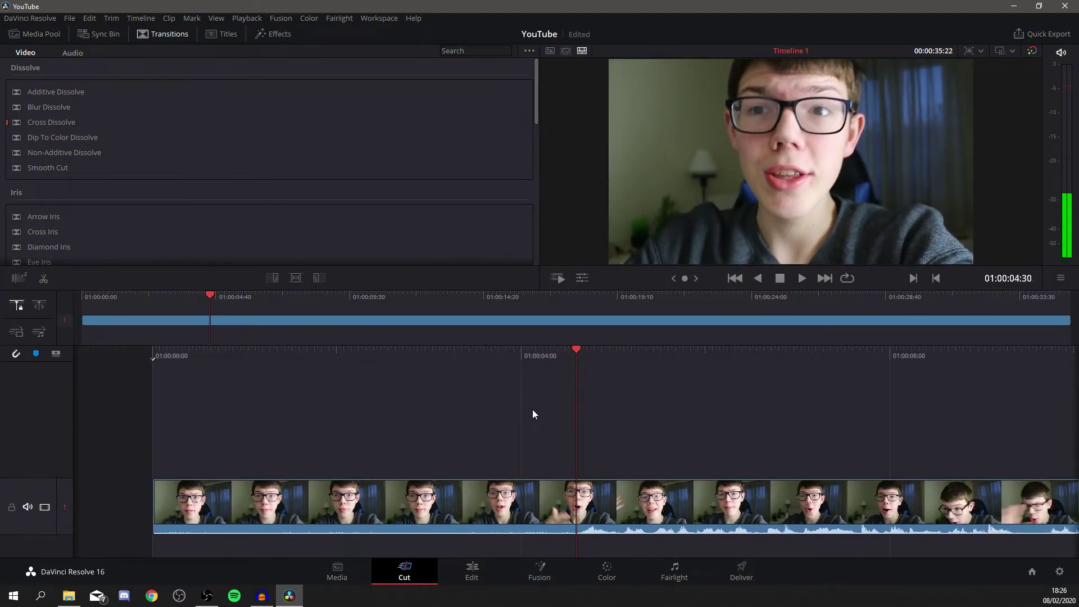
pyautogui.moveTo(577, 350); pyautogui.dragTo(632, 367)
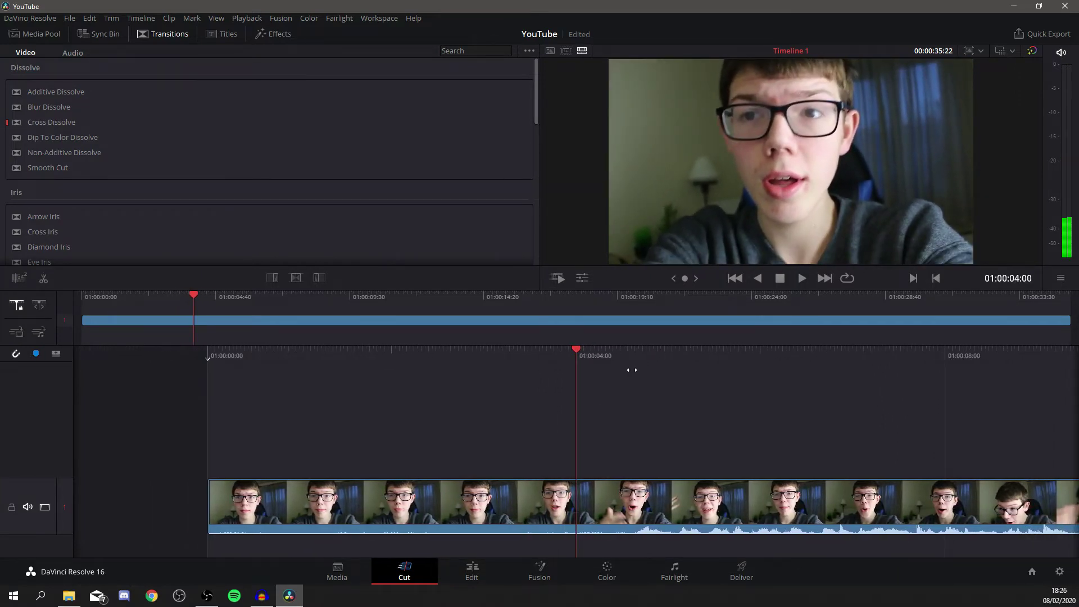
pyautogui.moveTo(631, 370); pyautogui.dragTo(577, 370)
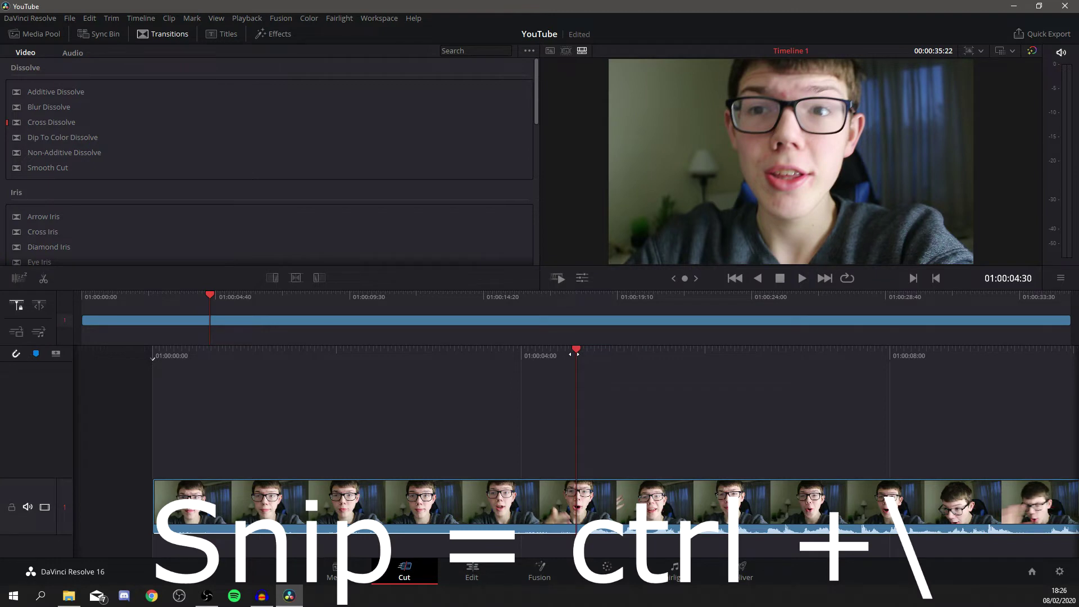
# Split the clip at 01:00:04:30 and delete the unwanted opening part.
pyautogui.hotkey('ctrl', '\\')
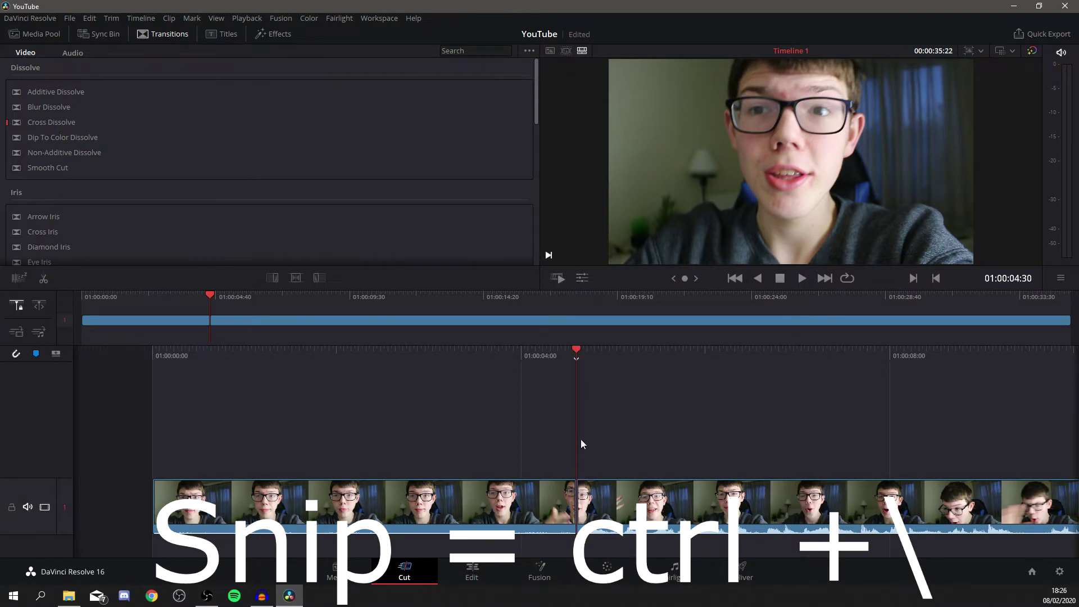
pyautogui.click(511, 513)
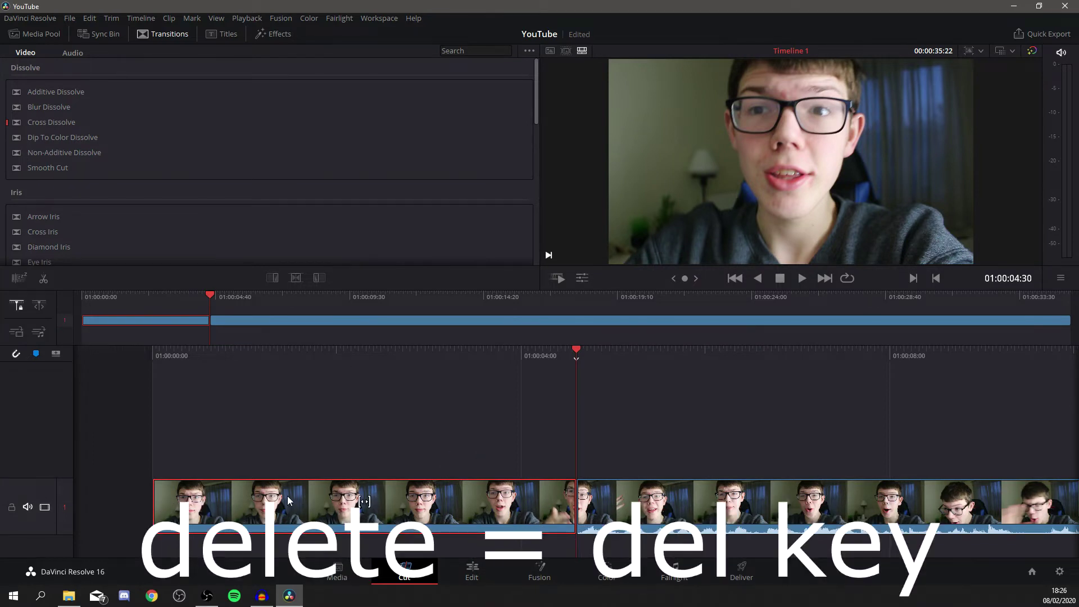
pyautogui.press('Delete')
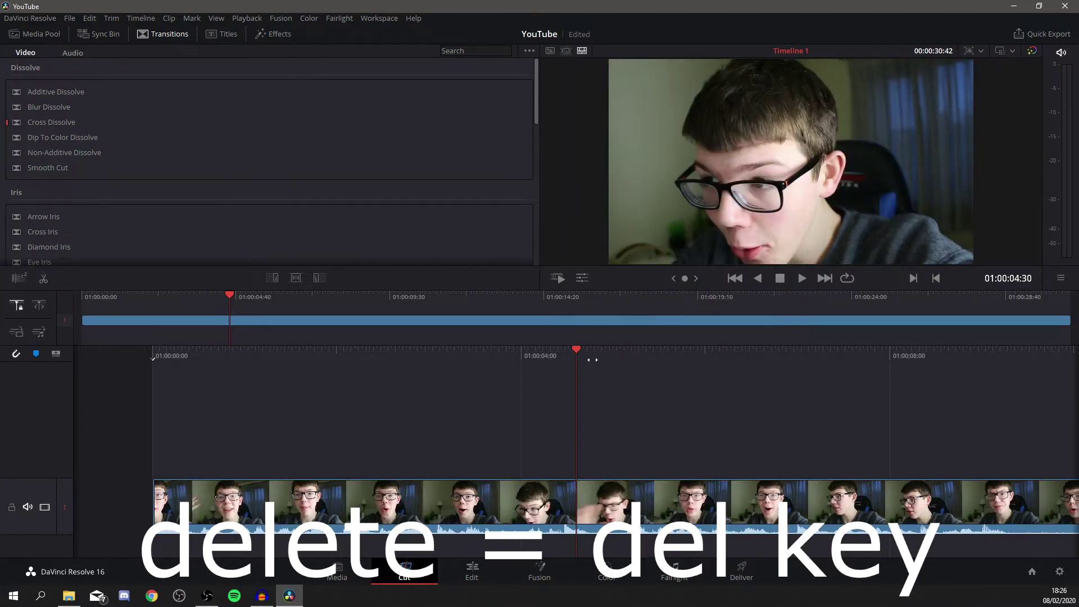
# Find the ending frame near 01:00:28, split there, and delete the leftover tail.
pyautogui.moveTo(565, 366); pyautogui.dragTo(1045, 357)
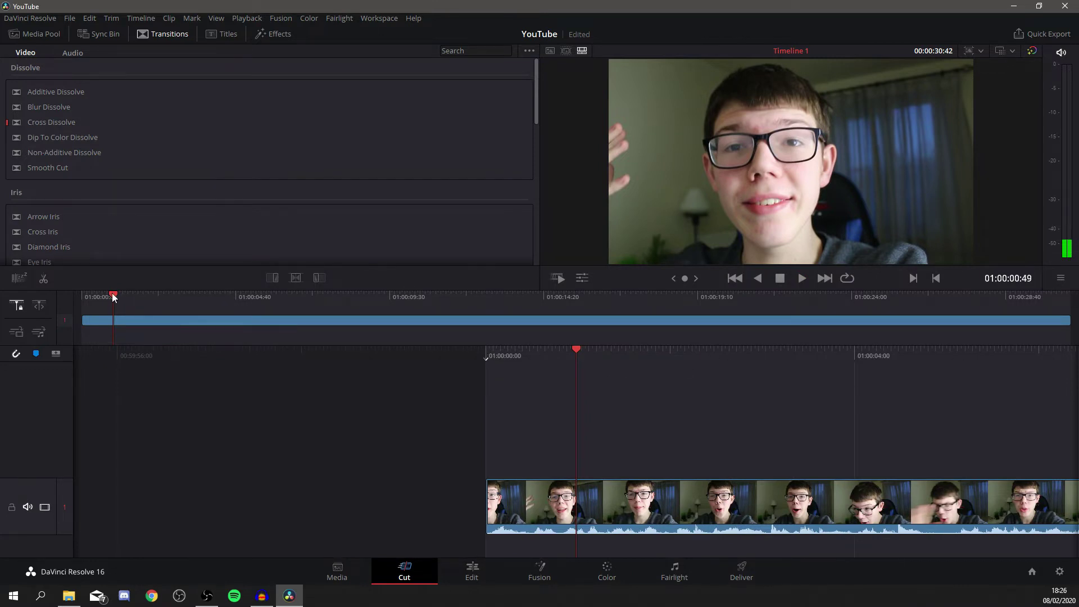
pyautogui.moveTo(112, 294); pyautogui.dragTo(1016, 280)
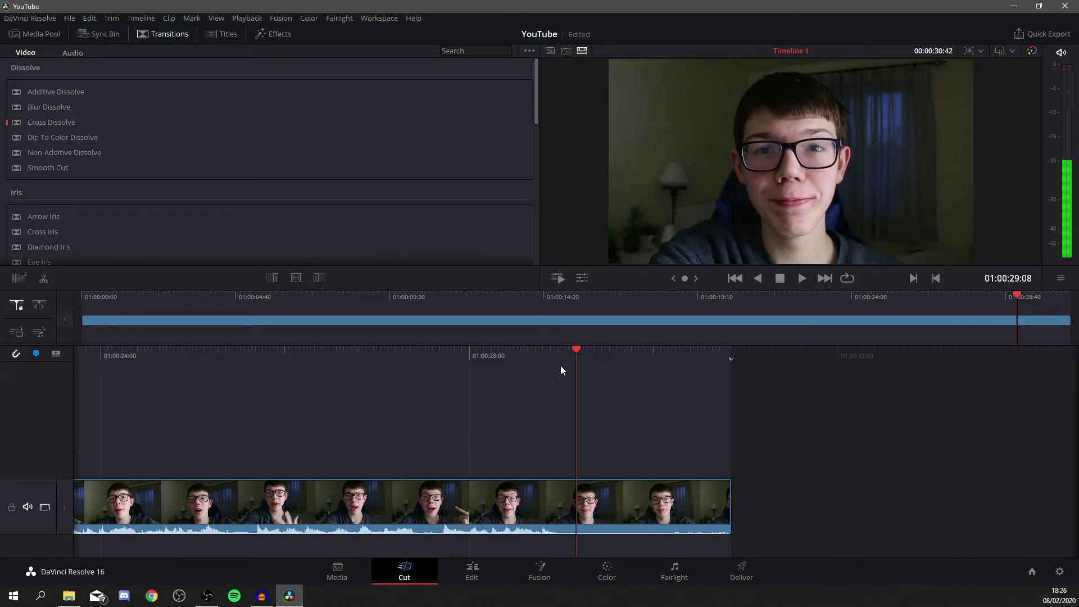
pyautogui.moveTo(576, 353); pyautogui.dragTo(673, 356)
pyautogui.press('space')
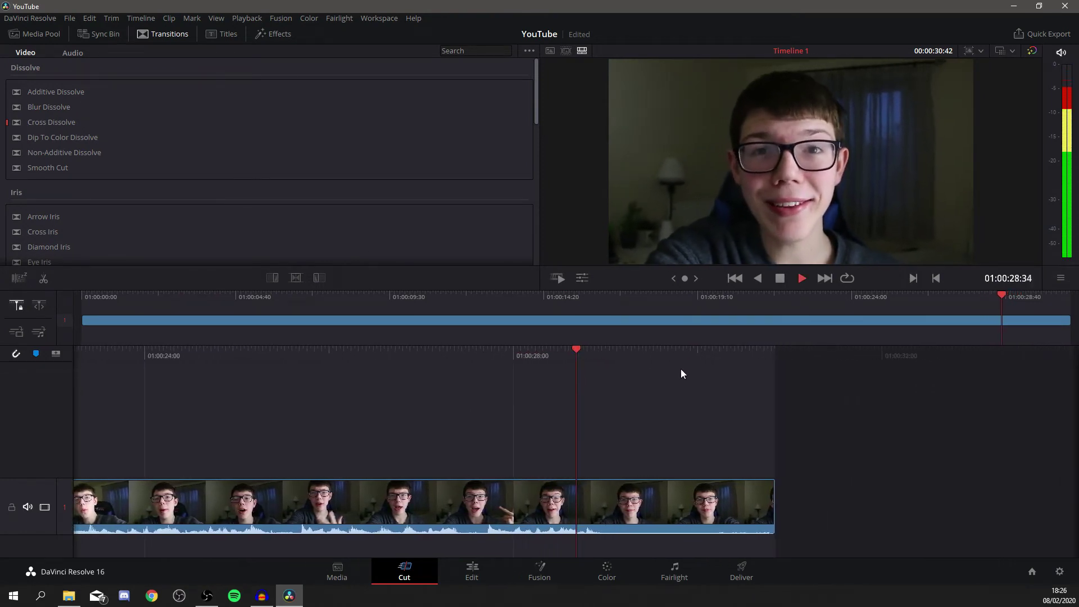
pyautogui.press('space')
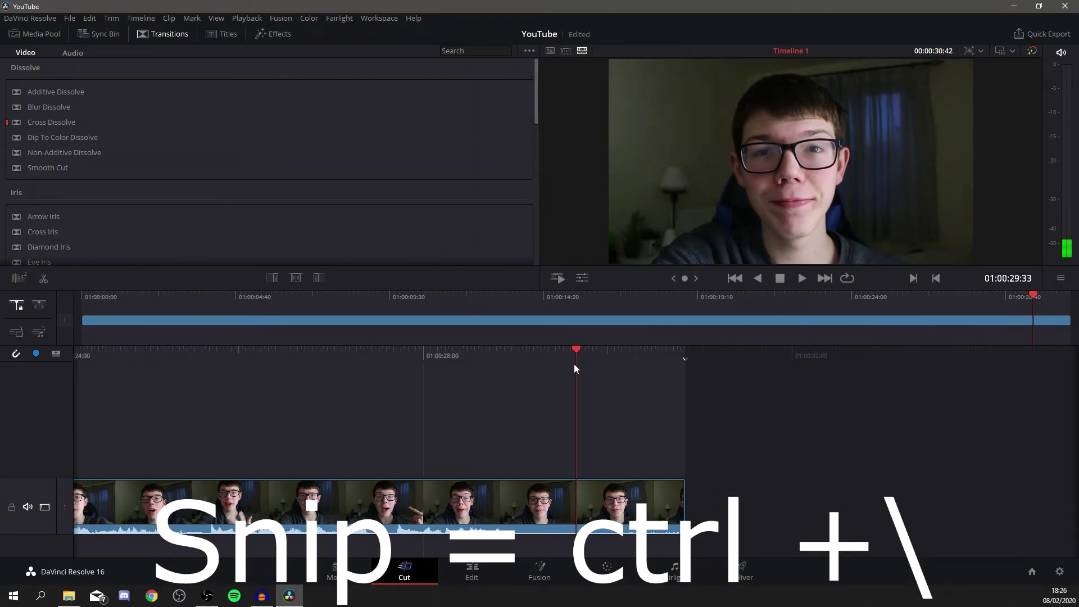
pyautogui.moveTo(575, 364); pyautogui.dragTo(645, 353)
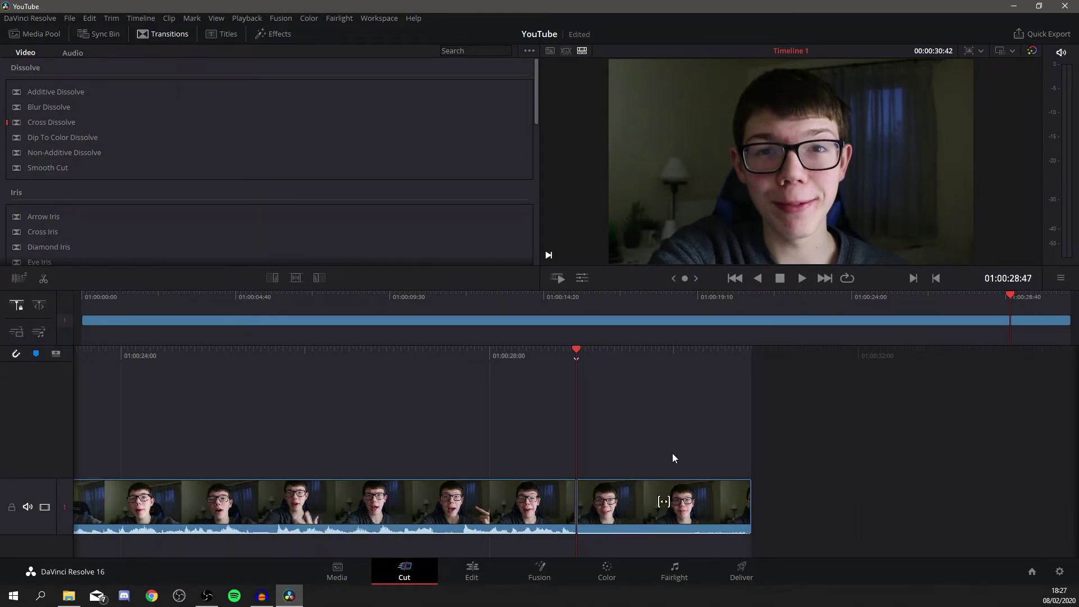
pyautogui.hotkey('ctrl', '\\')
pyautogui.press('space')
pyautogui.click(620, 516)
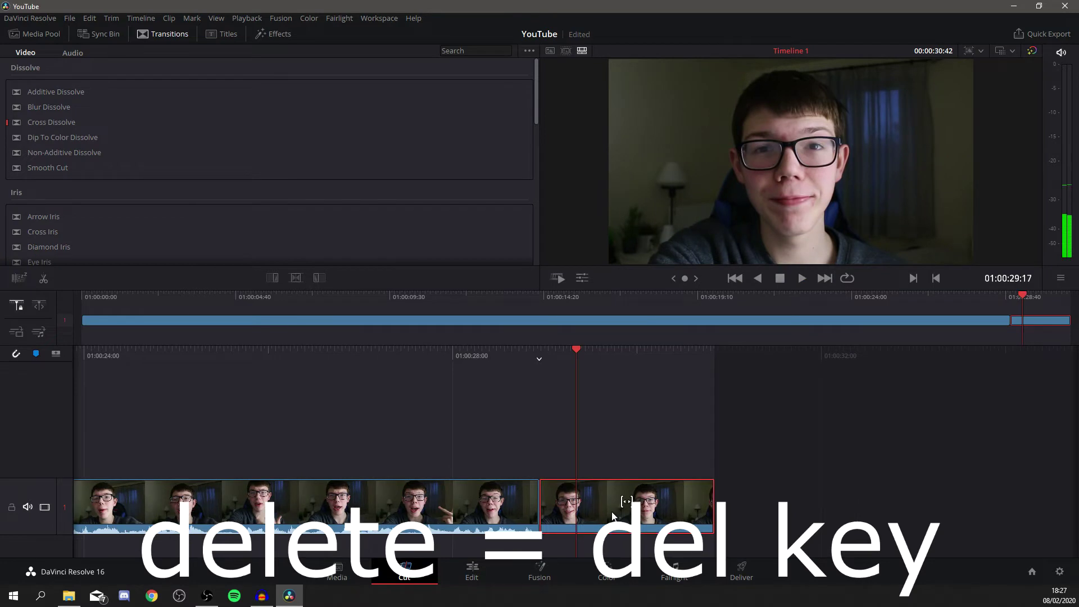
pyautogui.press('Delete')
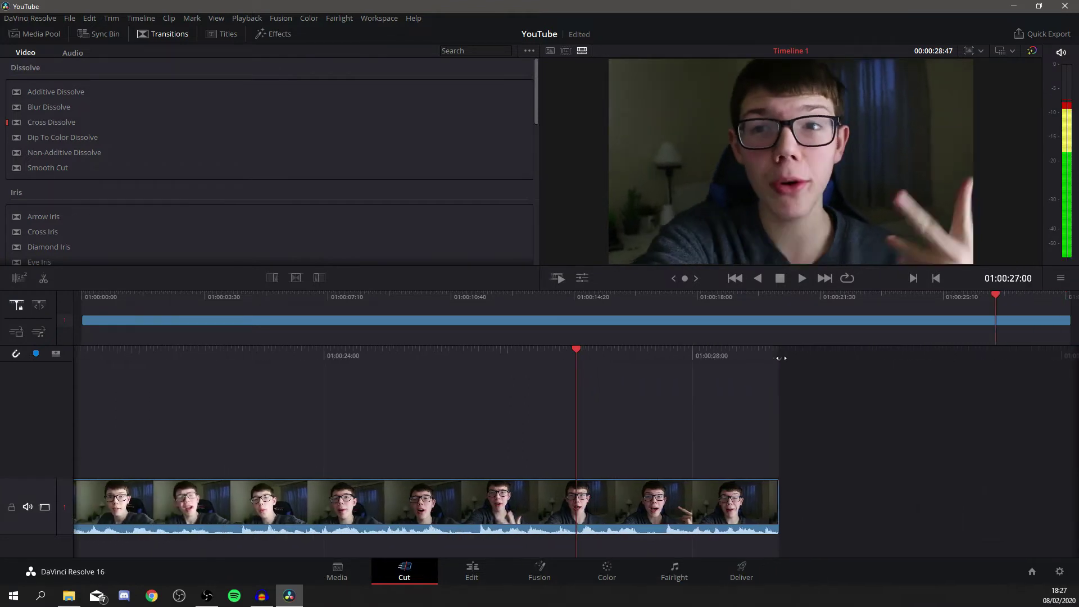
# Play the 28:47 clip from the start and split it at 01:00:12:06 with Ctrl+B.
pyautogui.moveTo(1000, 295); pyautogui.dragTo(1, 341)
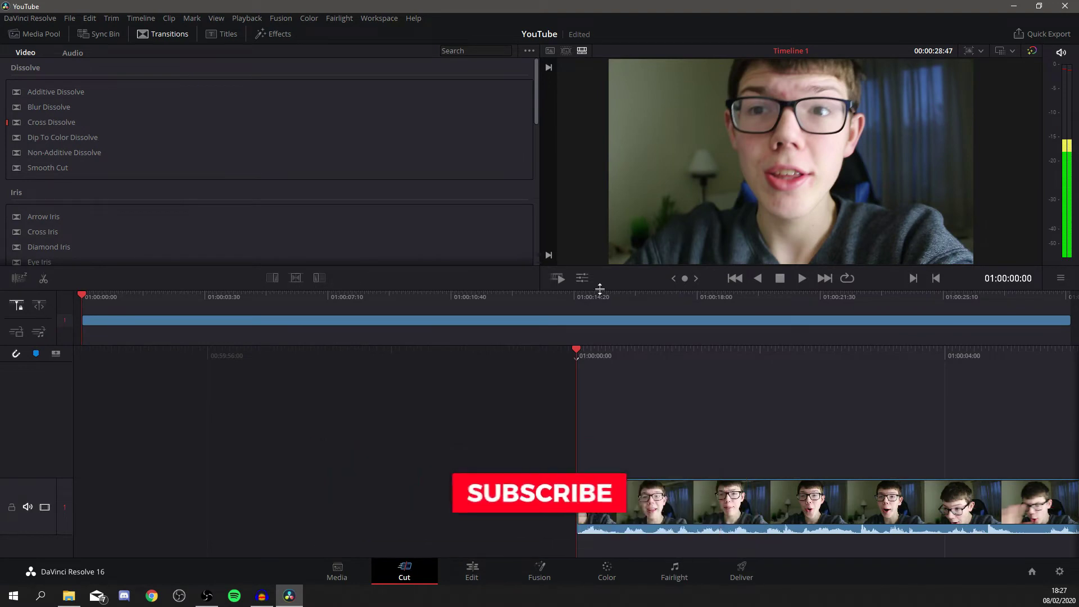
pyautogui.moveTo(574, 355); pyautogui.dragTo(162, 368)
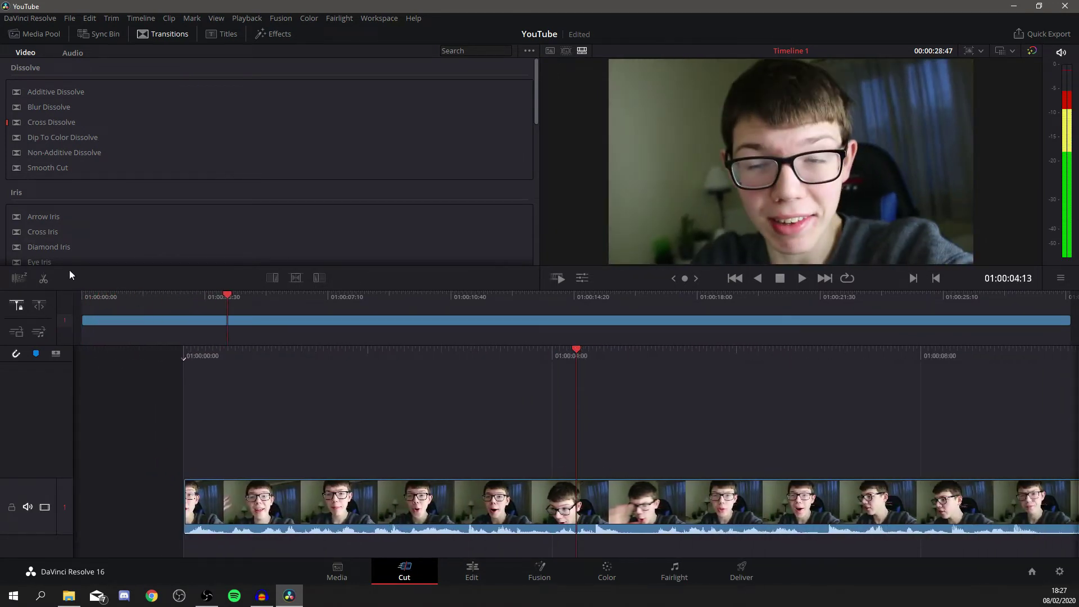
pyautogui.moveTo(220, 296); pyautogui.dragTo(359, 295)
pyautogui.press('space')
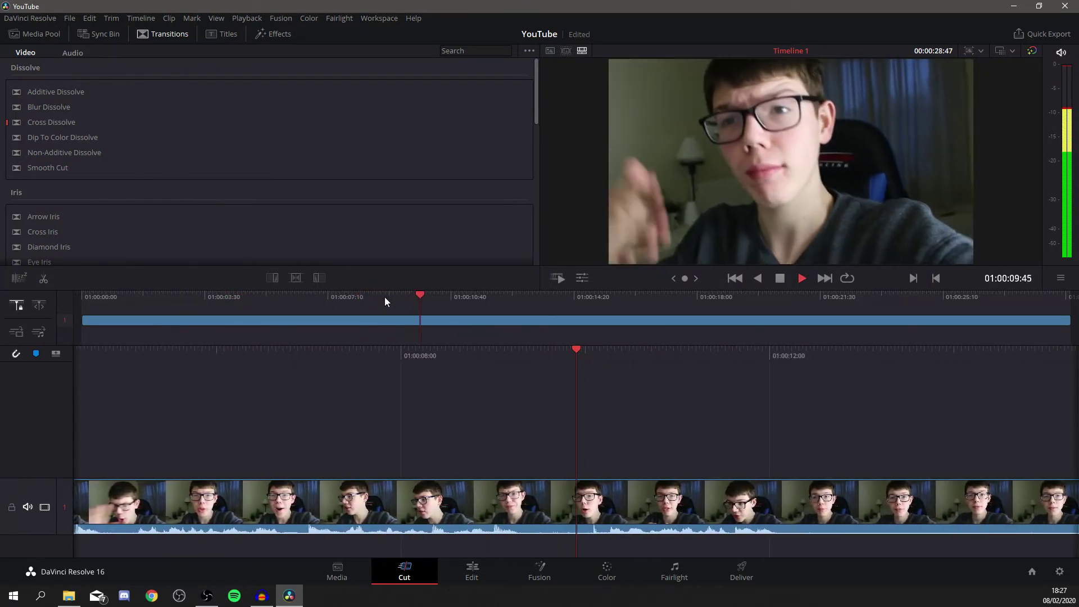
pyautogui.moveTo(450, 293); pyautogui.dragTo(497, 337)
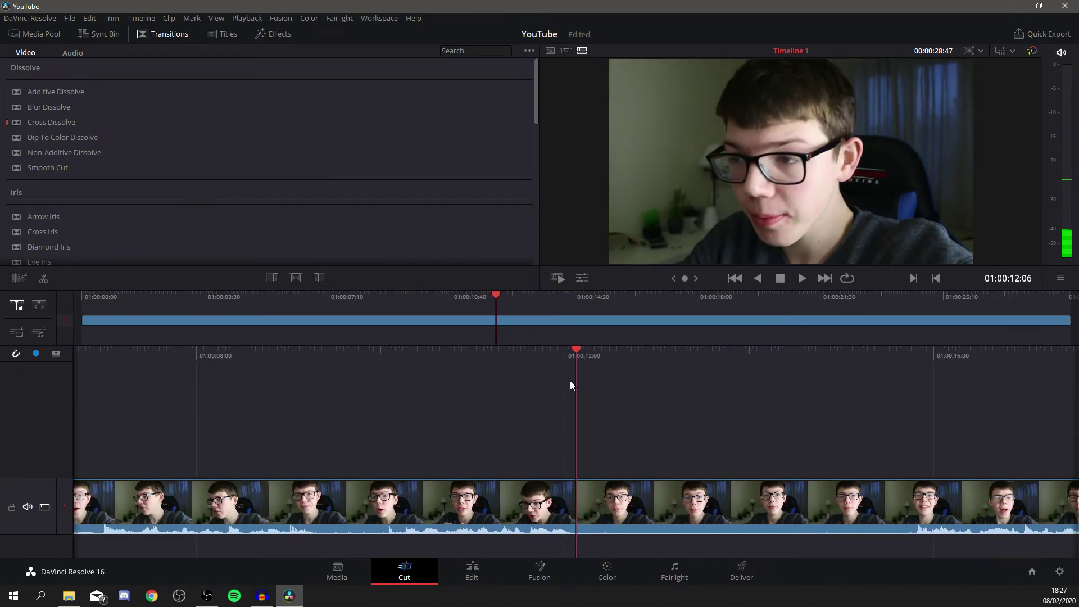
pyautogui.hotkey('ctrl', 'b')
# Delete the first unwanted section between the cuts and check the new join.
pyautogui.moveTo(576, 354); pyautogui.dragTo(232, 362)
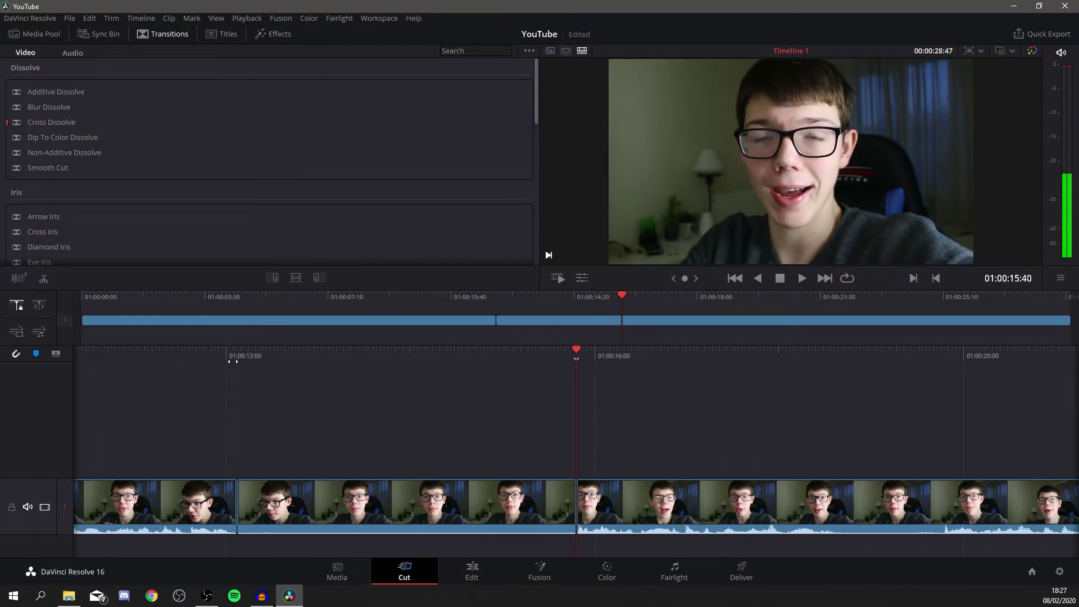
pyautogui.click(357, 512)
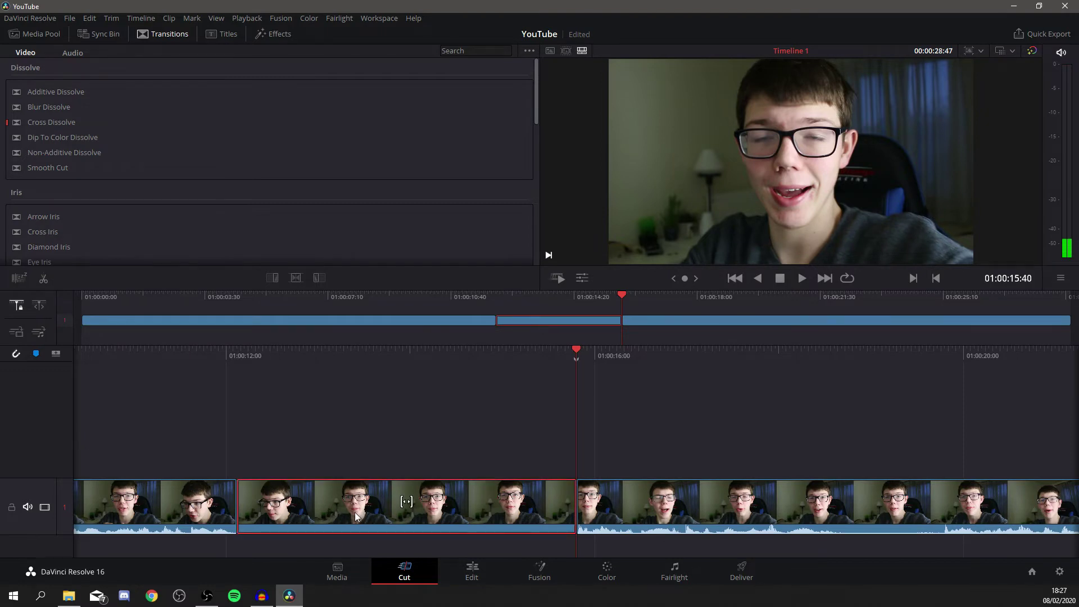
pyautogui.press('Delete')
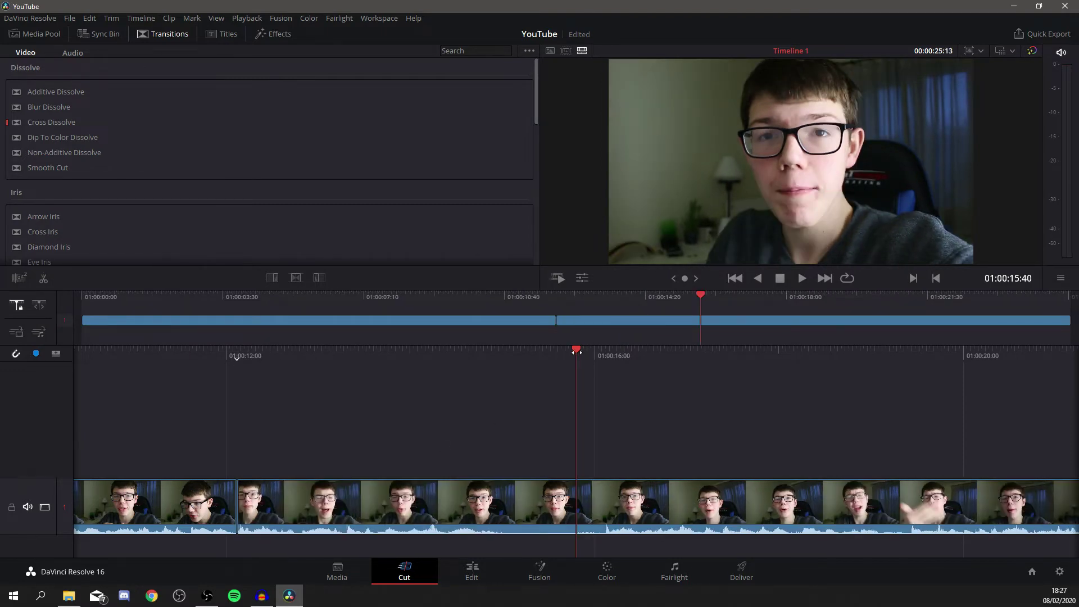
pyautogui.click(618, 297)
pyautogui.moveTo(600, 305); pyautogui.dragTo(492, 311)
pyautogui.press('space')
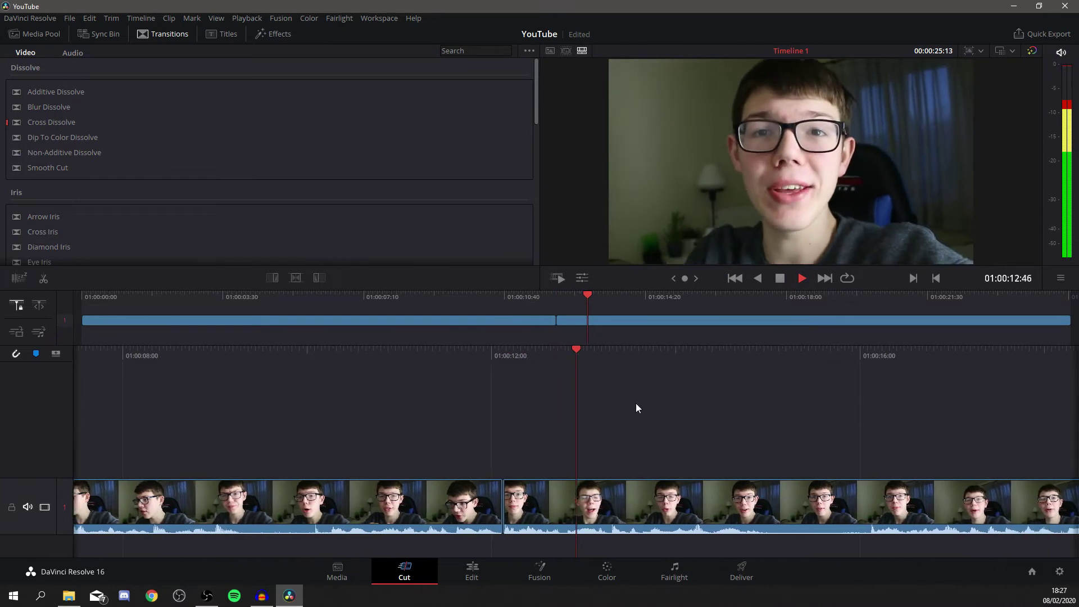
pyautogui.press('space')
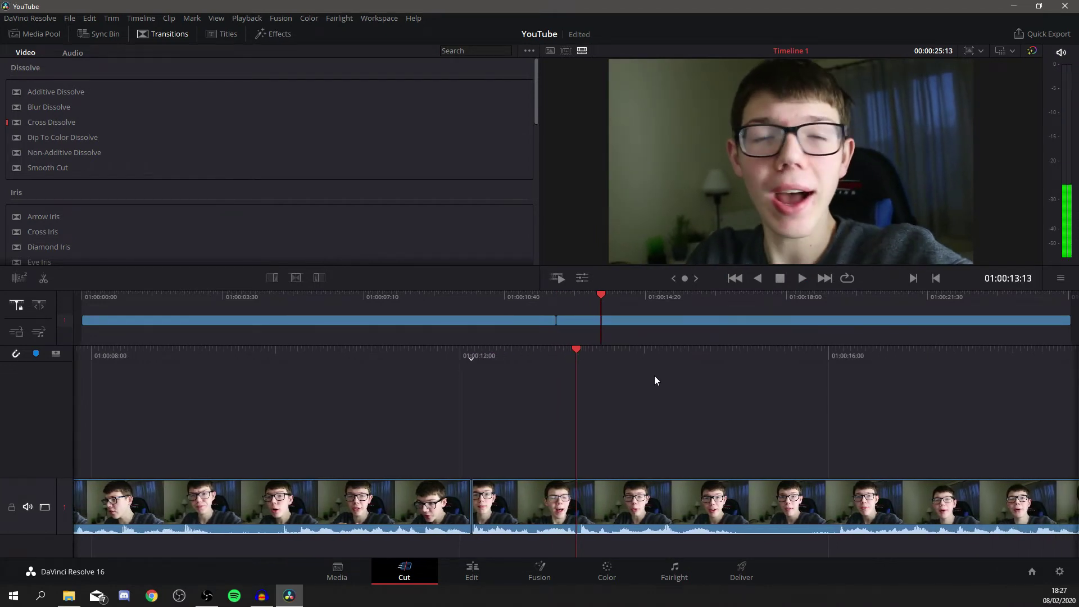
# Split at the next unwanted moment and remove that short section, leaving a 24:09 timeline.
pyautogui.moveTo(598, 292); pyautogui.dragTo(669, 318)
pyautogui.hotkey('ctrl', 'b')
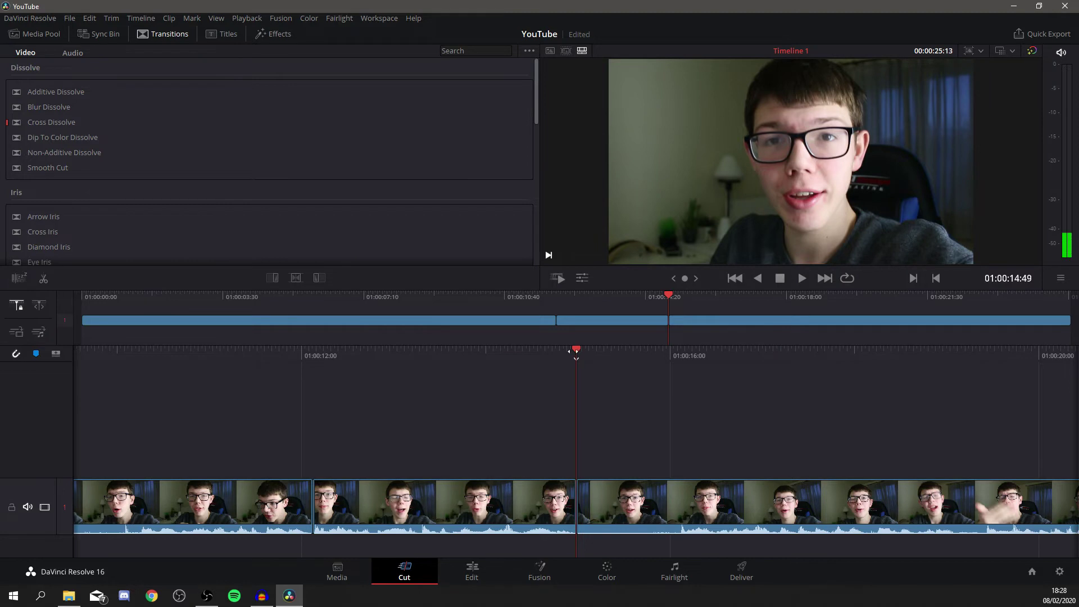
pyautogui.press('space')
pyautogui.press('space')
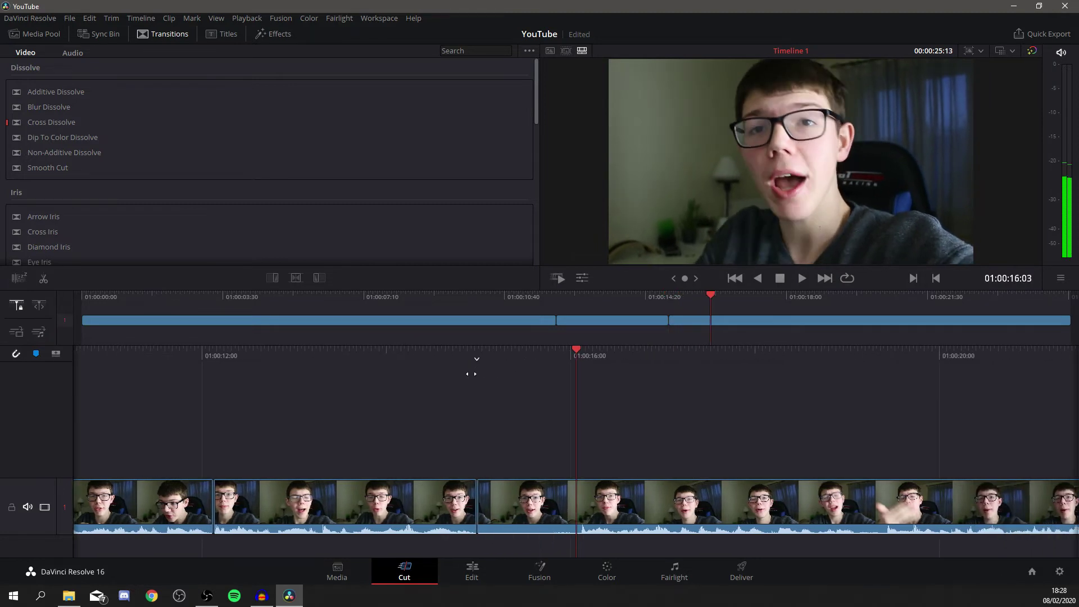
pyautogui.click(512, 485)
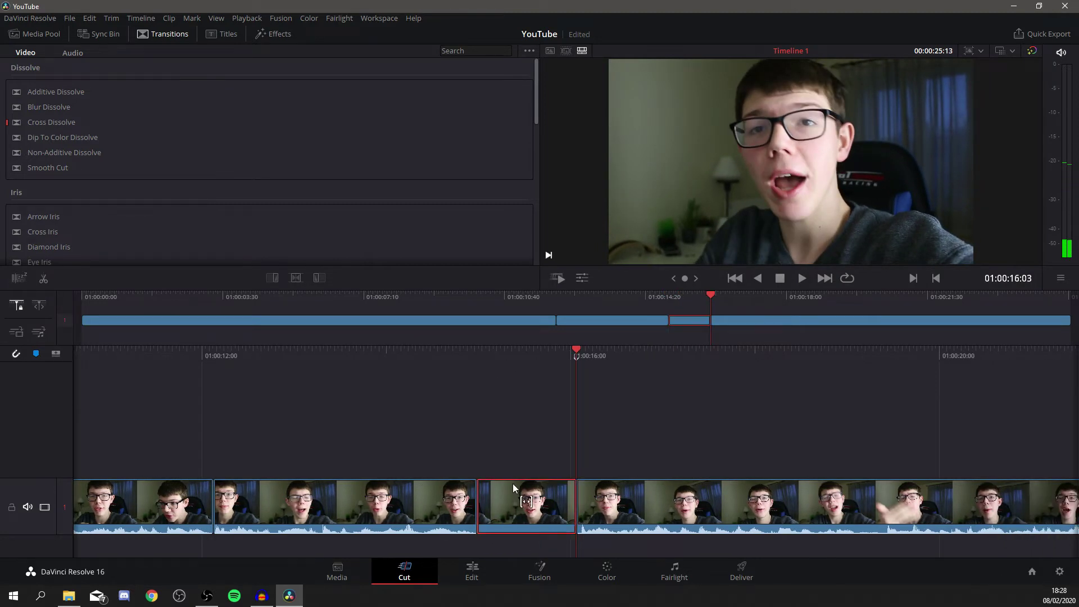
pyautogui.press('Delete')
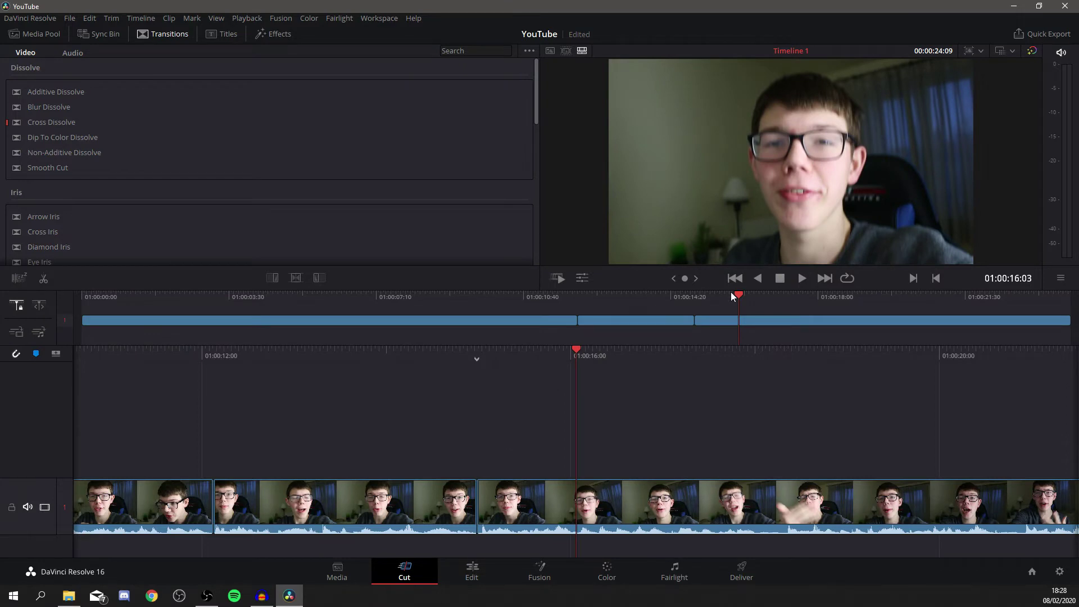
pyautogui.moveTo(738, 295); pyautogui.dragTo(851, 314)
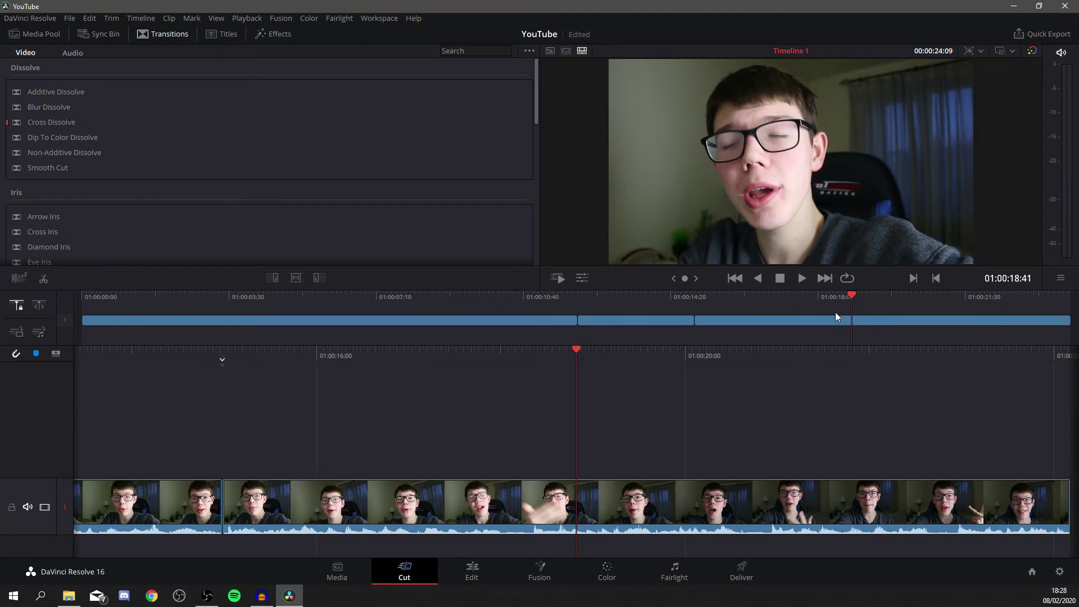
pyautogui.moveTo(846, 294); pyautogui.dragTo(582, 313)
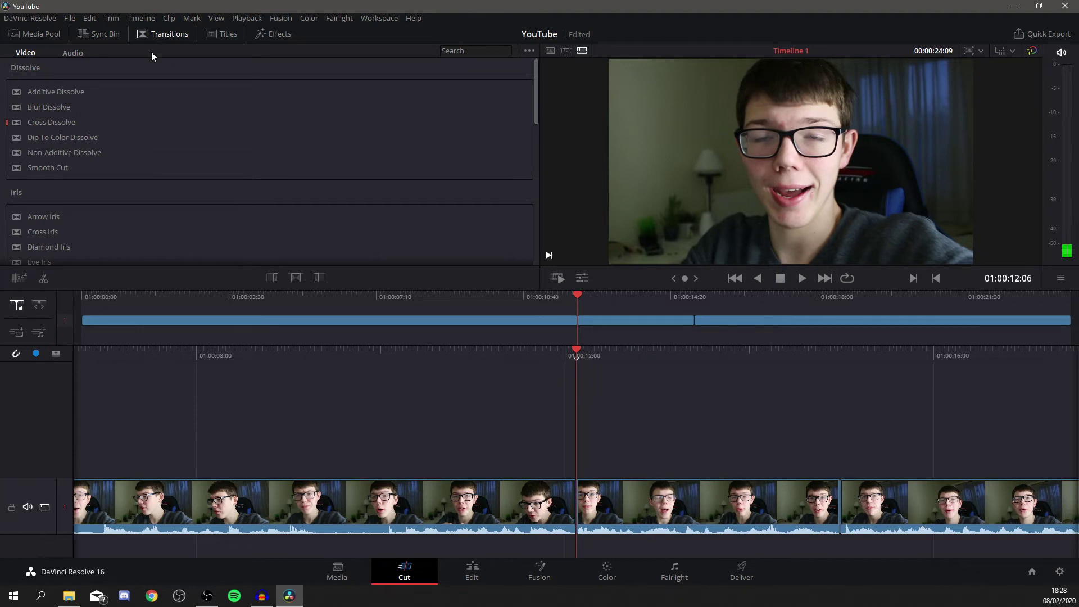
pyautogui.click(218, 37)
pyautogui.click(265, 36)
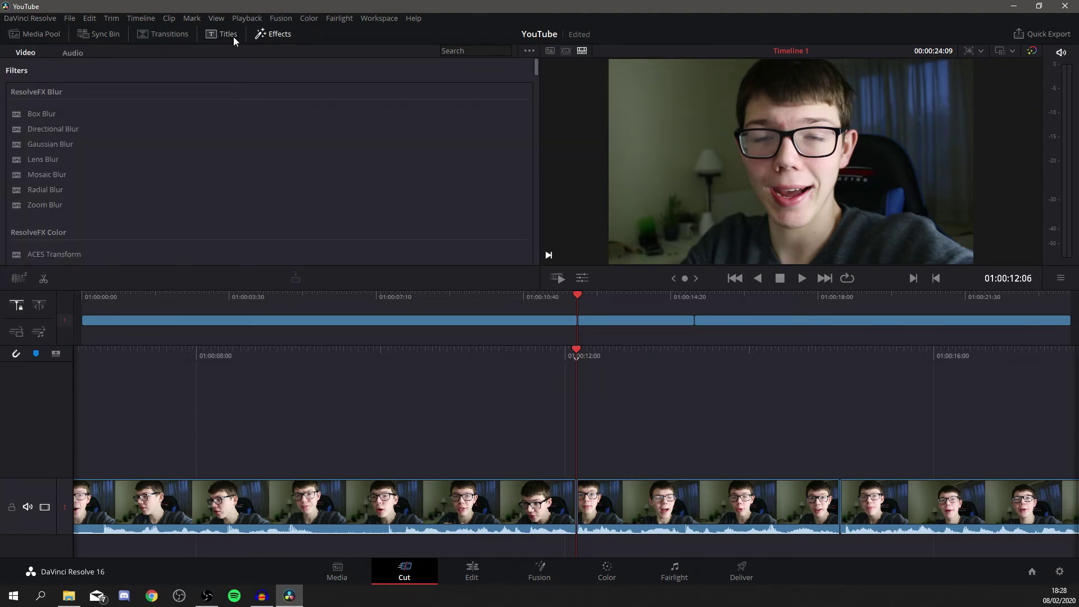
pyautogui.click(166, 36)
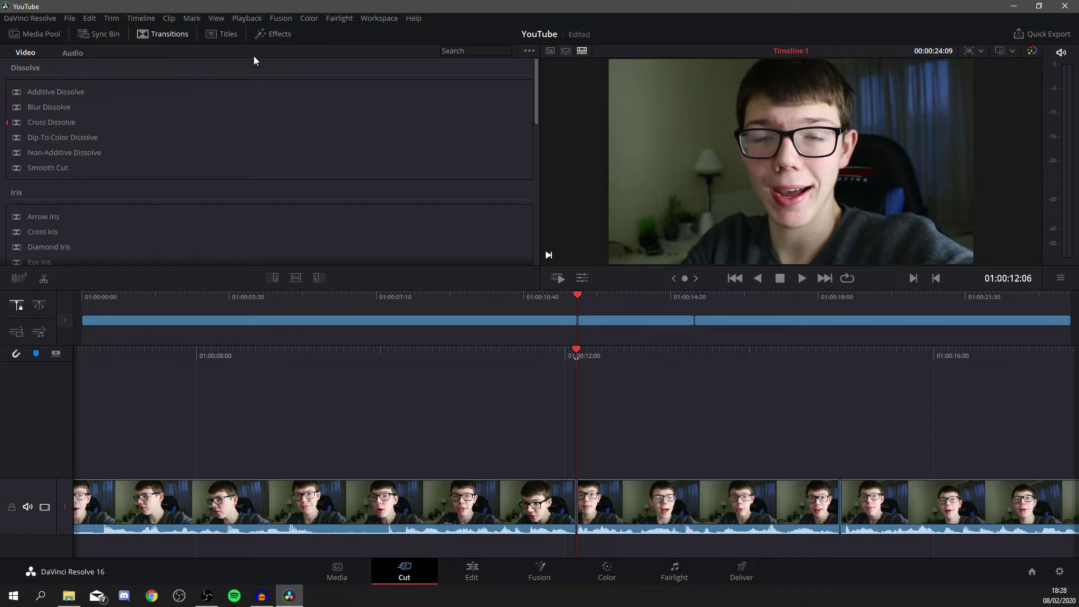
pyautogui.scroll(-5, 82, 207)
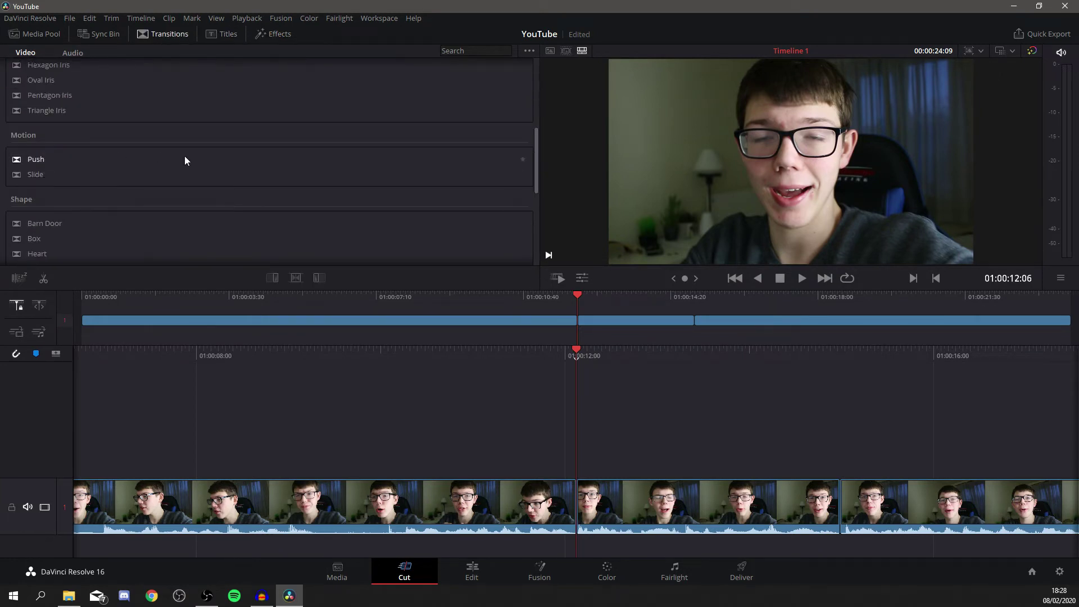
pyautogui.scroll(-5, 84, 202)
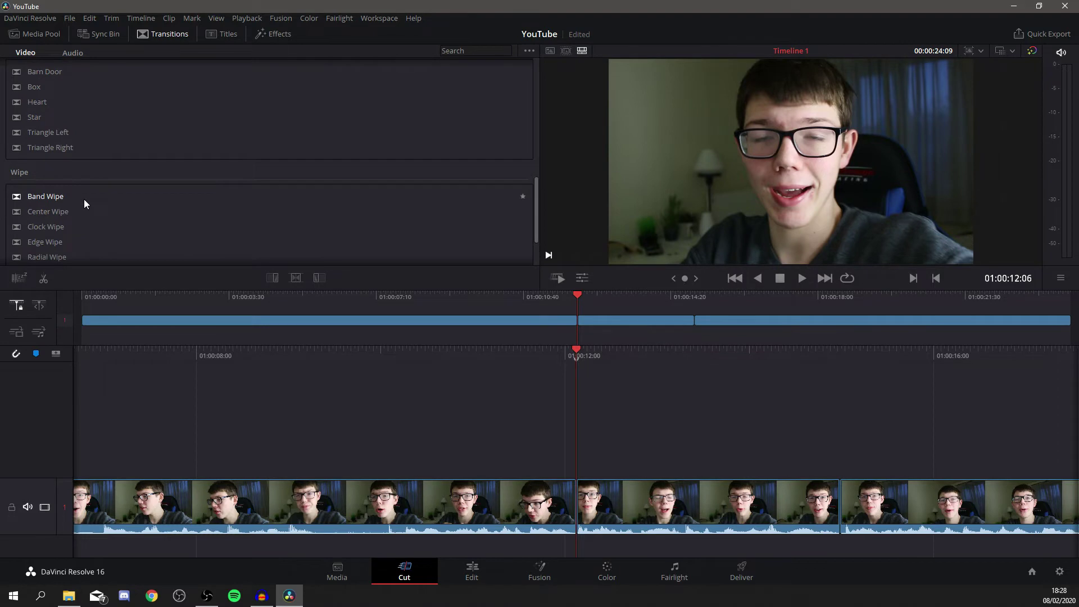
pyautogui.scroll(-2, 76, 201)
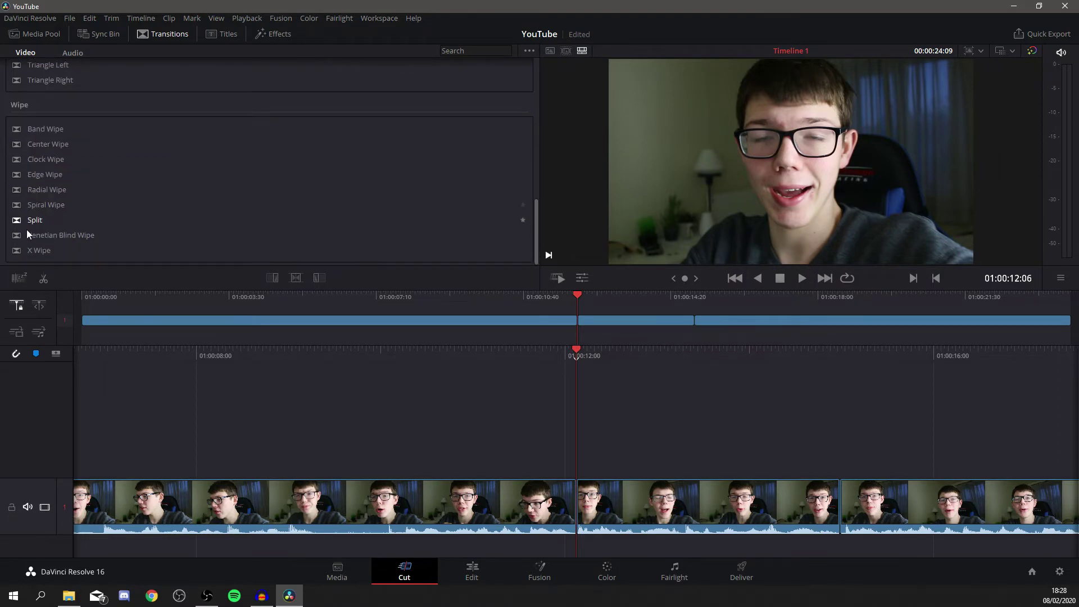
pyautogui.scroll(5, 35, 172)
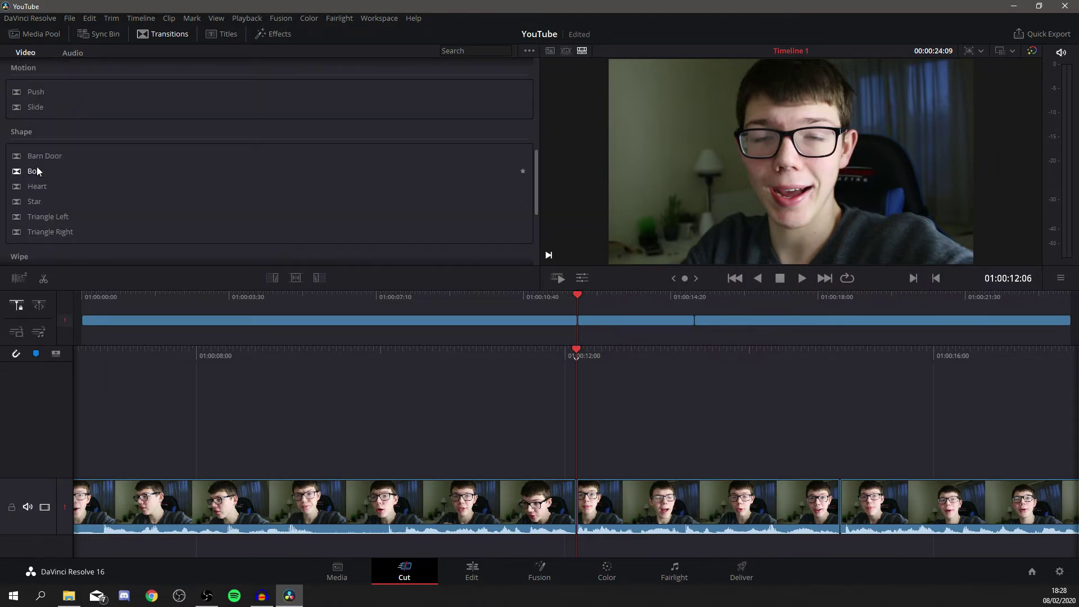
pyautogui.moveTo(53, 90); pyautogui.dragTo(571, 511)
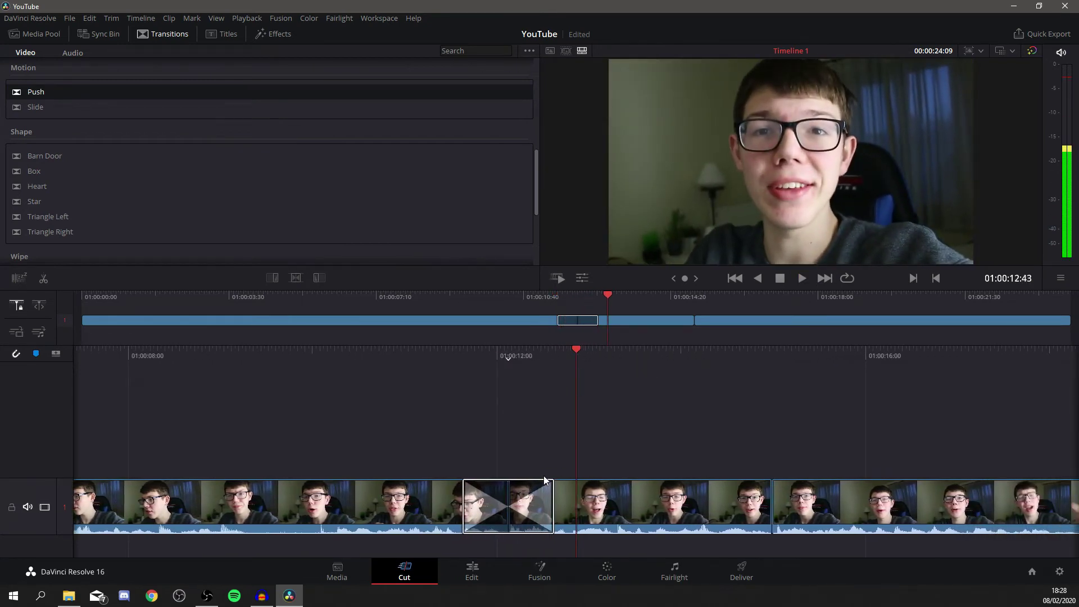
# Shorten the Push transition on the first join to about 00:18.
pyautogui.click(553, 511)
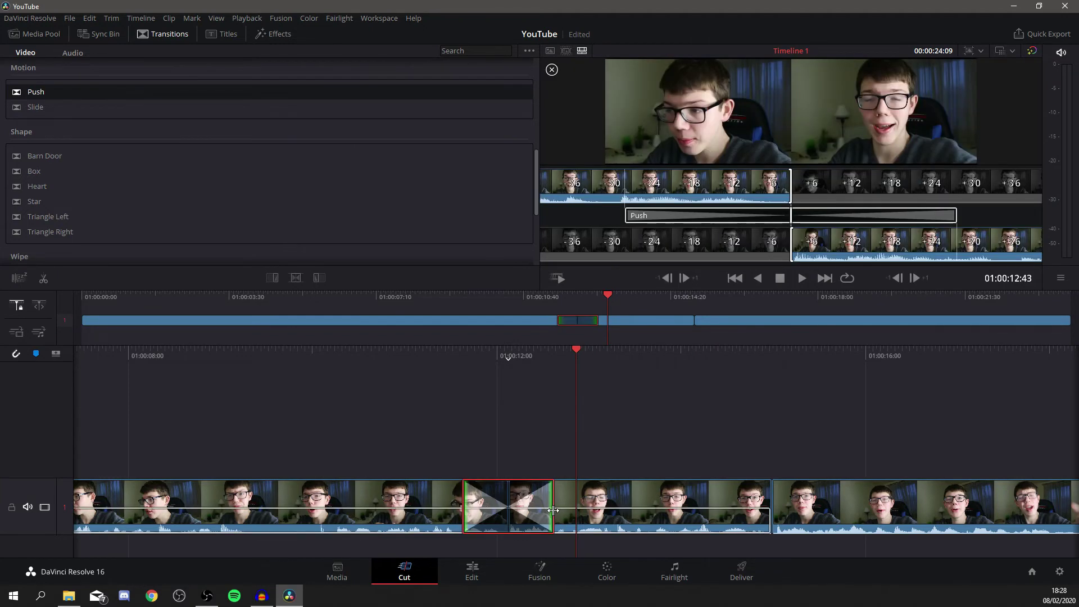
pyautogui.moveTo(553, 510); pyautogui.dragTo(523, 518)
pyautogui.click(521, 416)
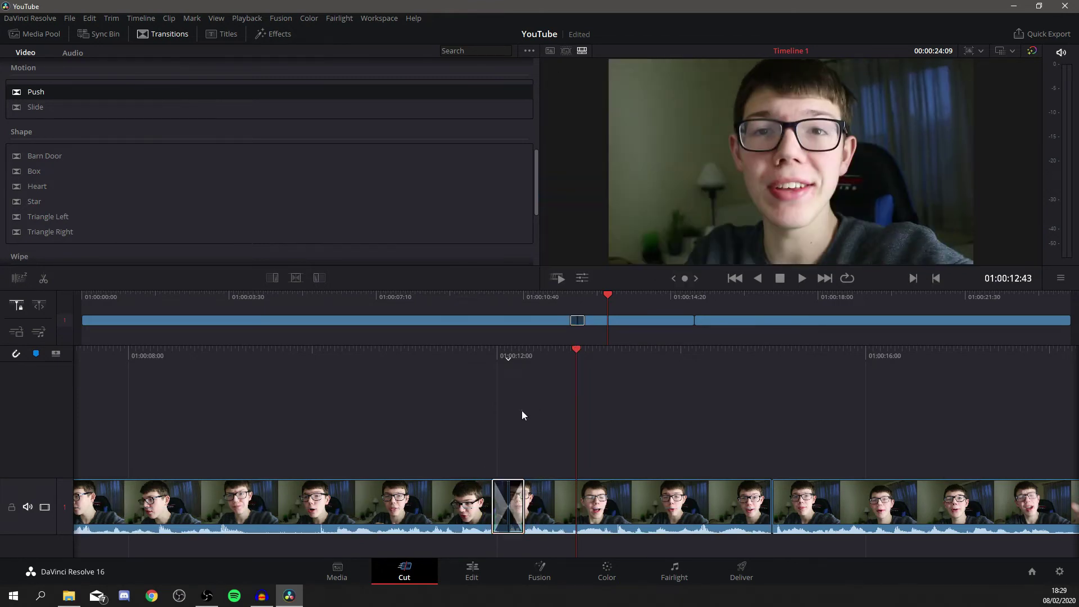
# Replay across the Push transition, then place the whoosh sound on A1 aligned under it.
pyautogui.press('j')
pyautogui.press('l')
pyautogui.press('k')
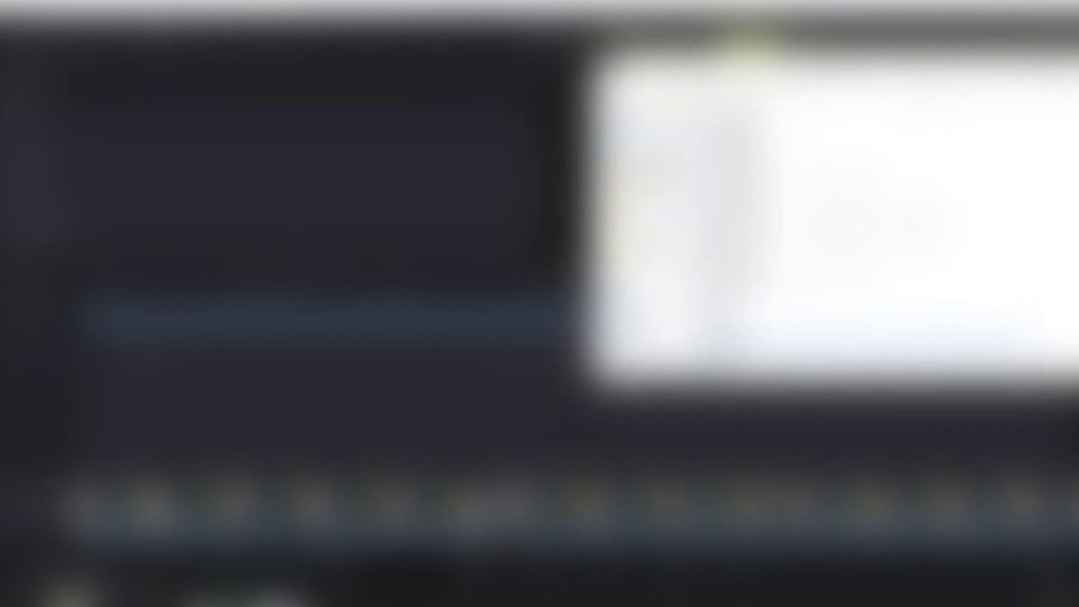
pyautogui.click(534, 516)
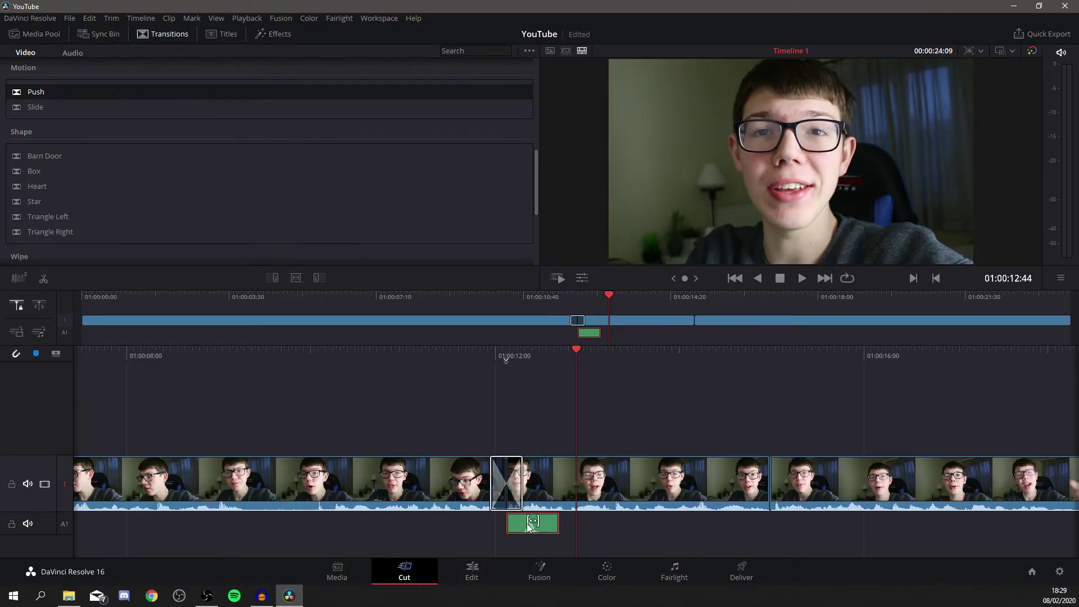
pyautogui.moveTo(534, 516); pyautogui.dragTo(517, 522)
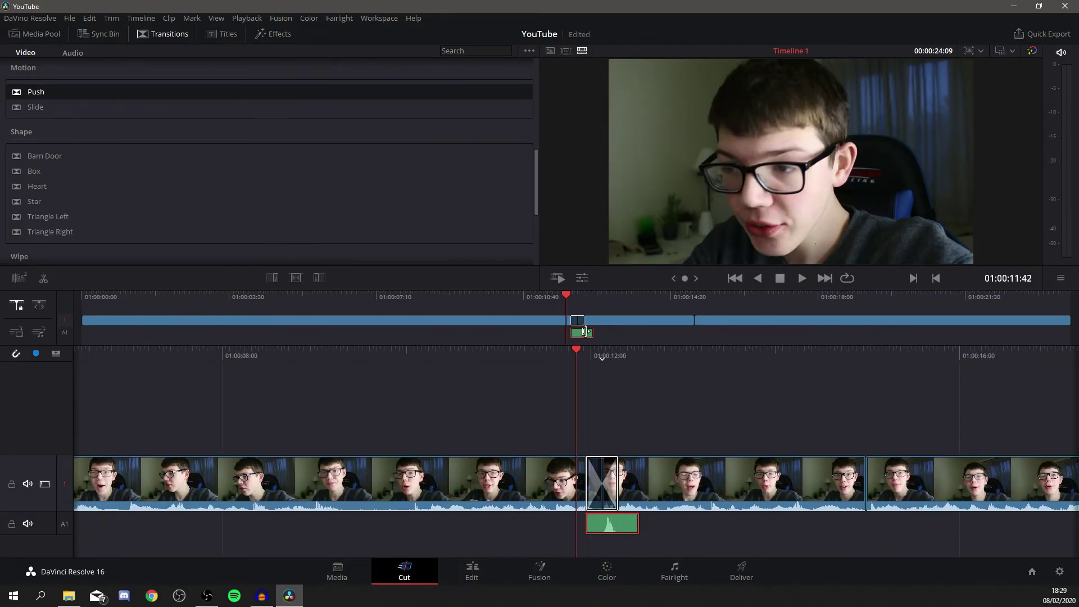
pyautogui.moveTo(585, 337)
pyautogui.mouseDown()
pyautogui.moveTo(566, 332)
pyautogui.moveTo(582, 334)
pyautogui.mouseUp()
pyautogui.click(554, 423)
pyautogui.press('space')
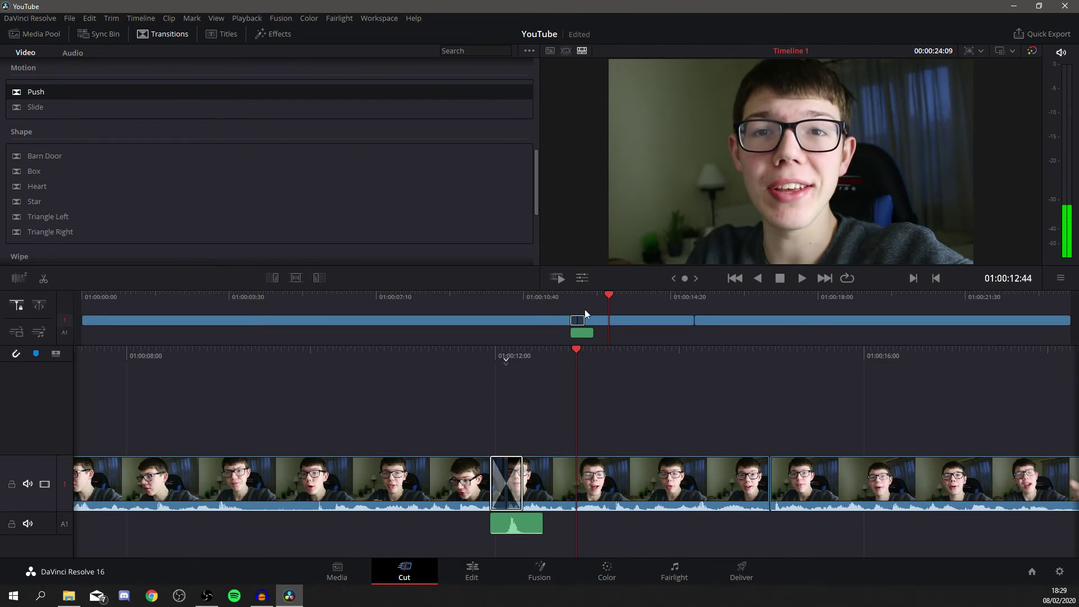
pyautogui.click(529, 297)
pyautogui.press('space')
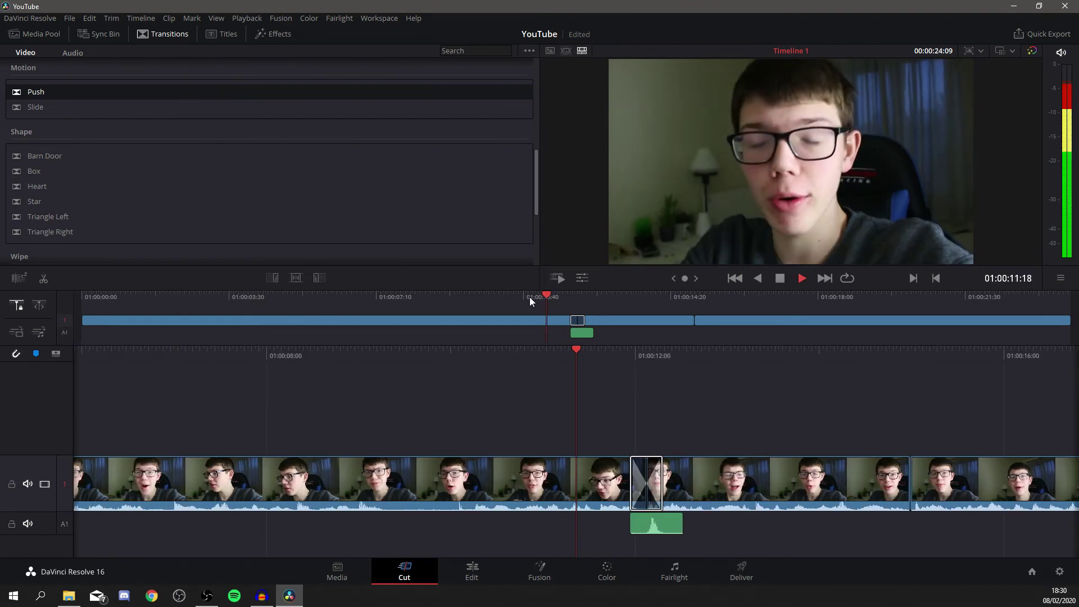
pyautogui.press('space')
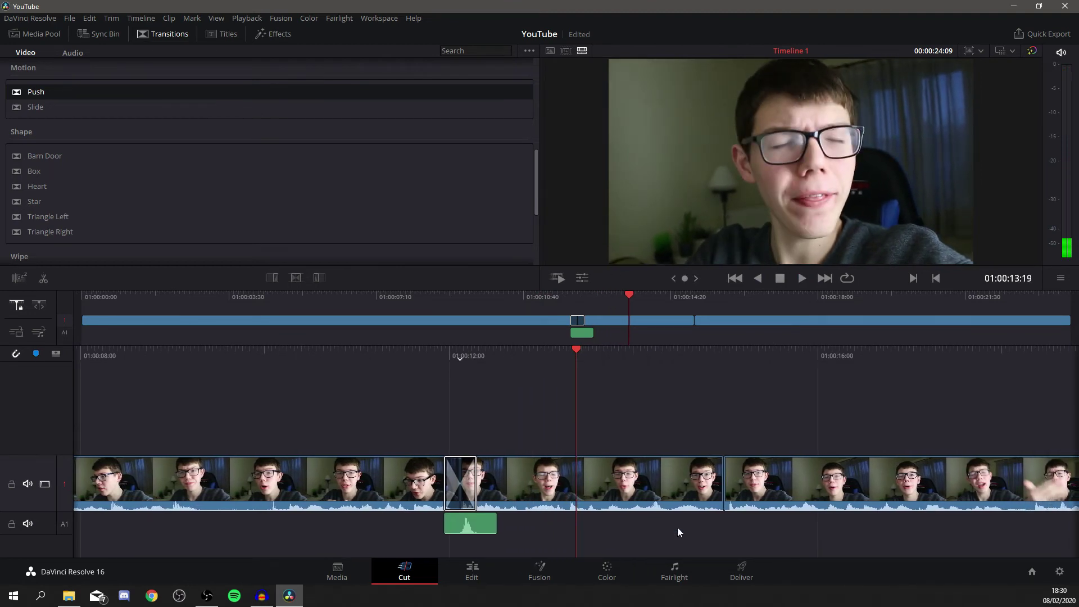
pyautogui.scroll(10, 615, 437)
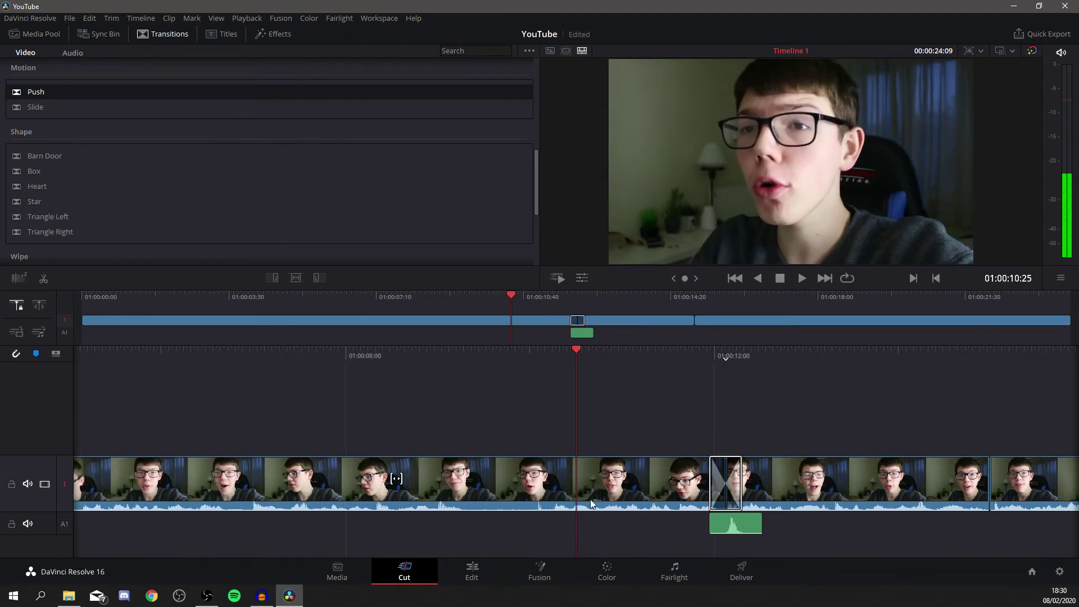
pyautogui.scroll(8, 444, 404)
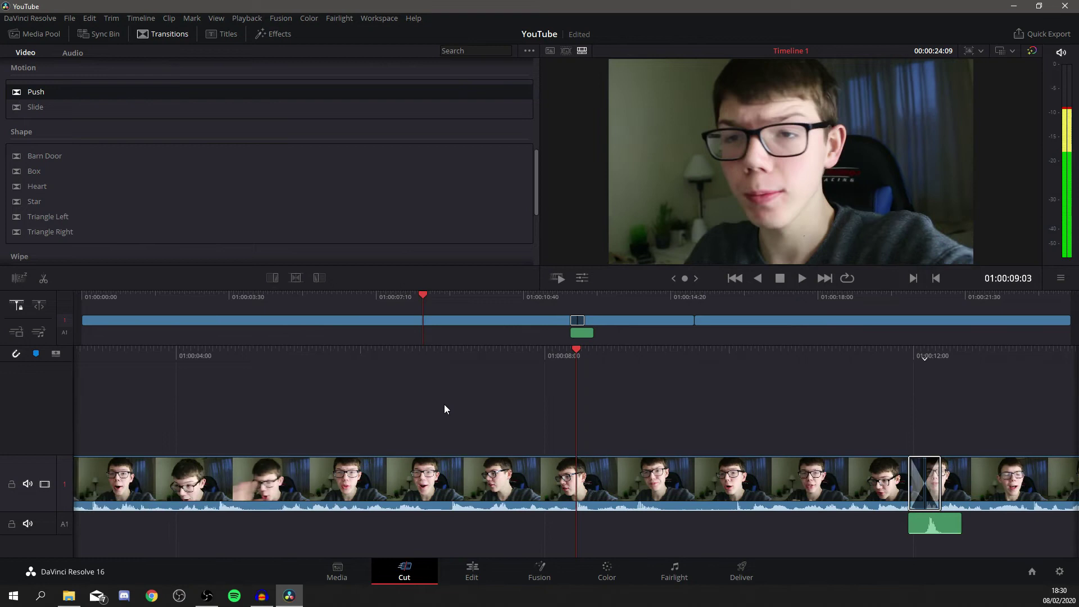
pyautogui.scroll(-8, 440, 404)
pyautogui.scroll(6, 441, 403)
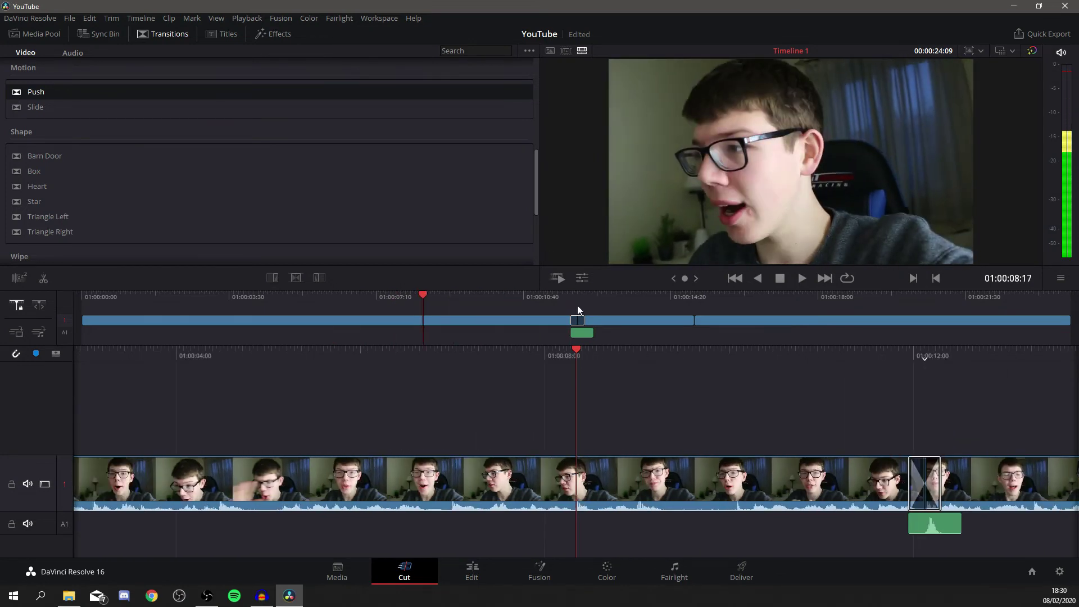
pyautogui.click(420, 295)
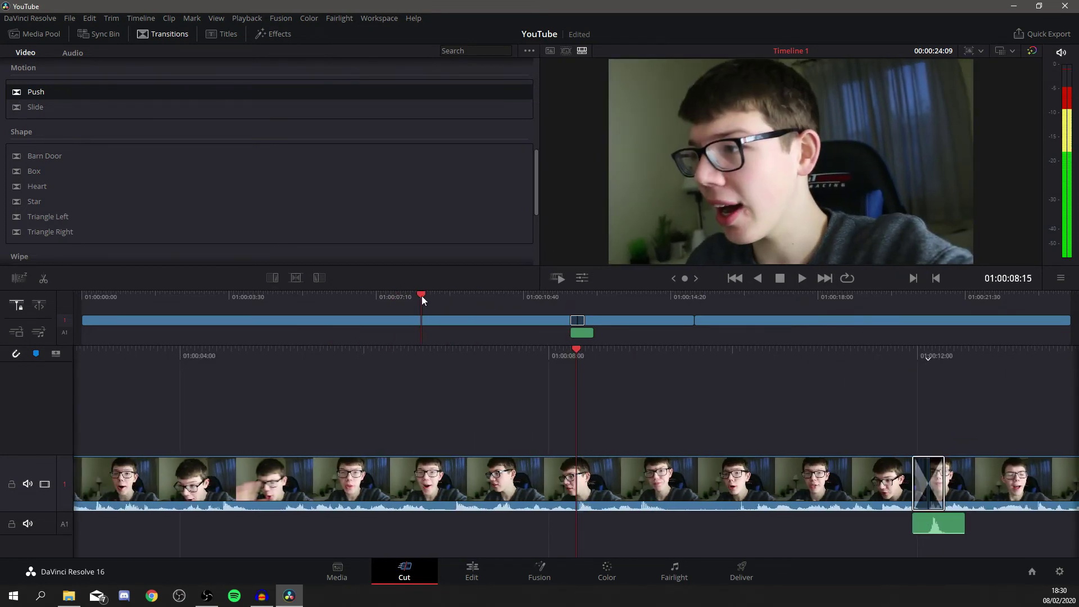
pyautogui.moveTo(422, 296); pyautogui.dragTo(572, 294)
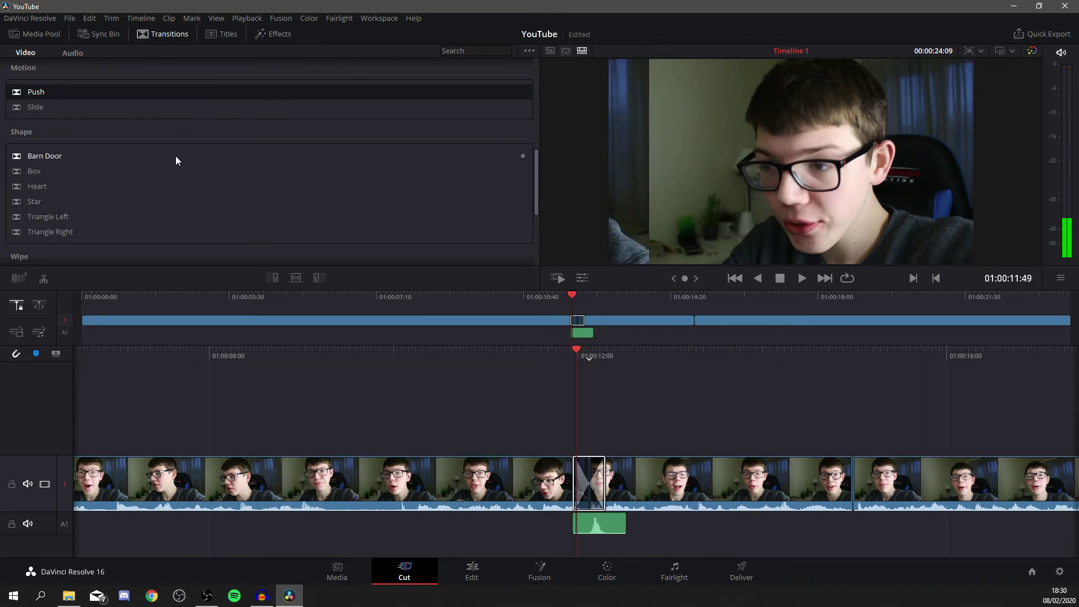
pyautogui.scroll(-1, 178, 153)
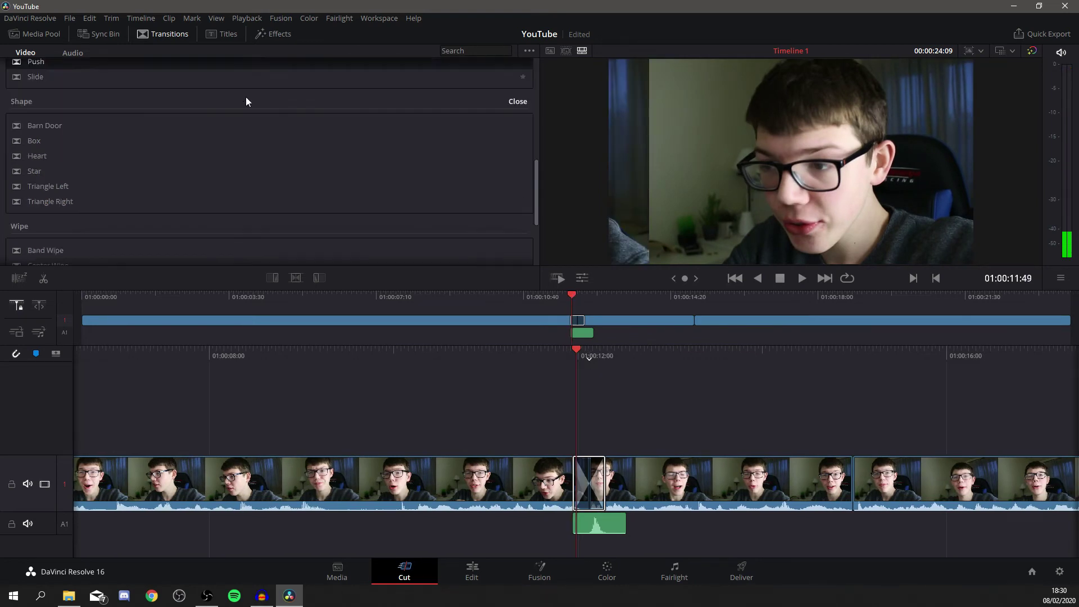
pyautogui.click(278, 35)
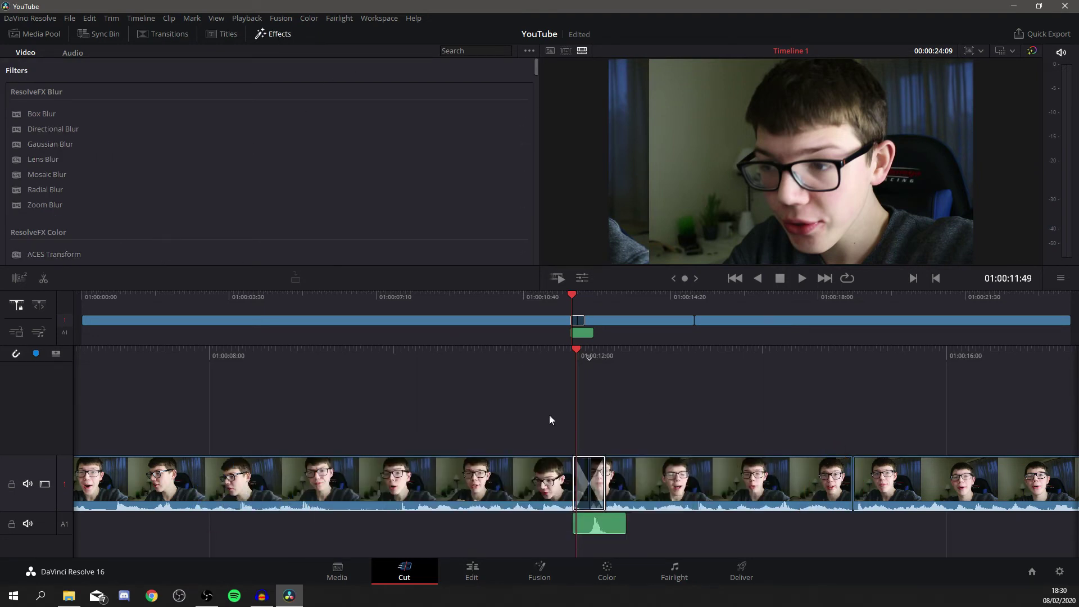
# Split the webcam clip at about 01:00:16:13 and again at 01:00:17:09.
pyautogui.moveTo(589, 357); pyautogui.dragTo(183, 369)
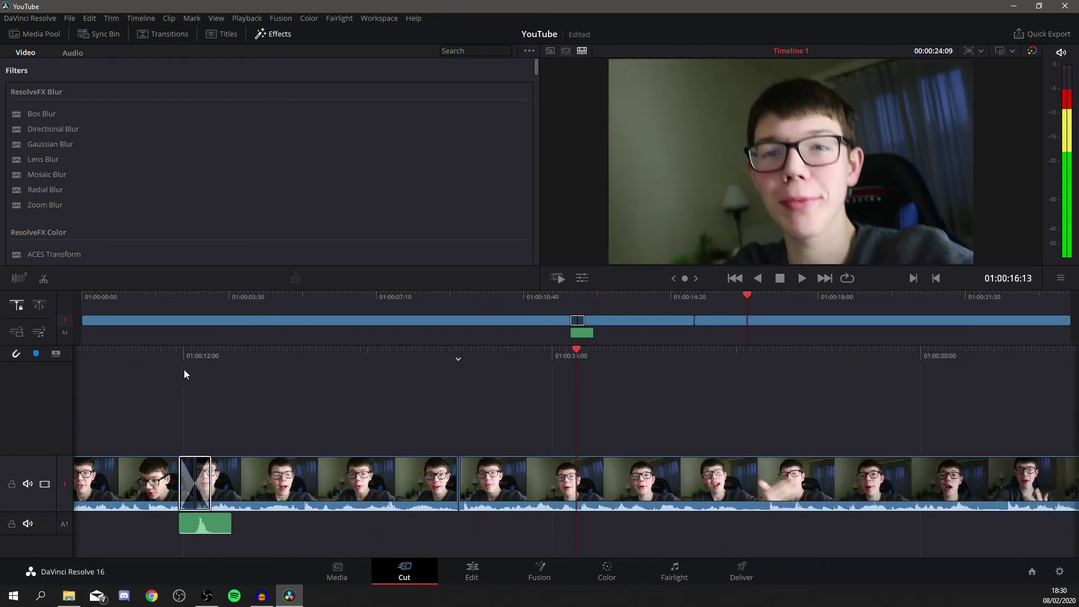
pyautogui.hotkey('ctrl', 'b')
pyautogui.press('space')
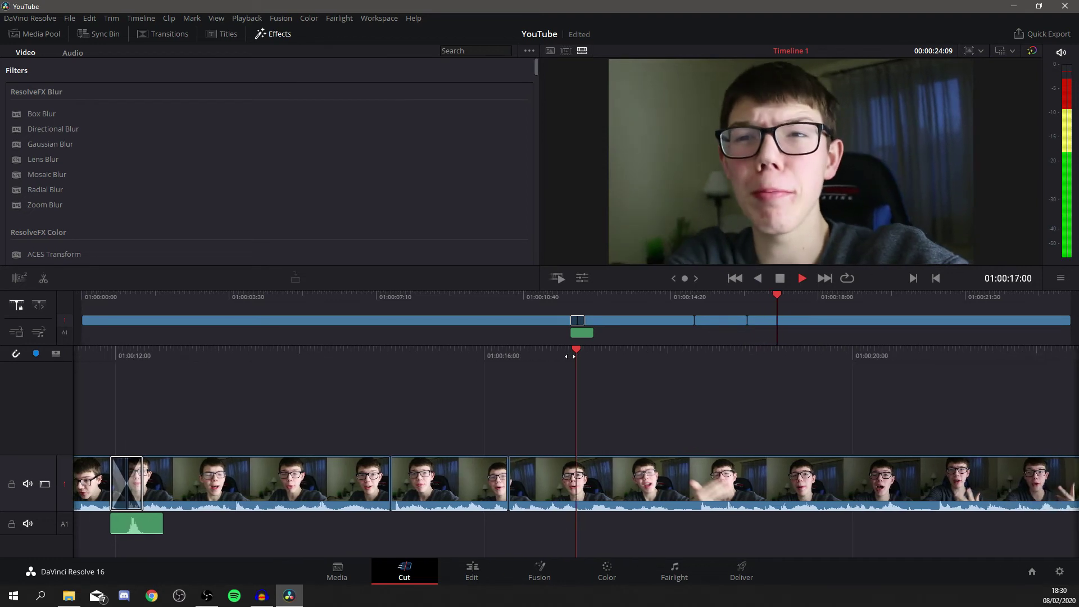
pyautogui.press('space')
pyautogui.hotkey('ctrl', 'b')
# Apply Box Blur from Filters to the short split-off piece and play it back to check.
pyautogui.click(534, 478)
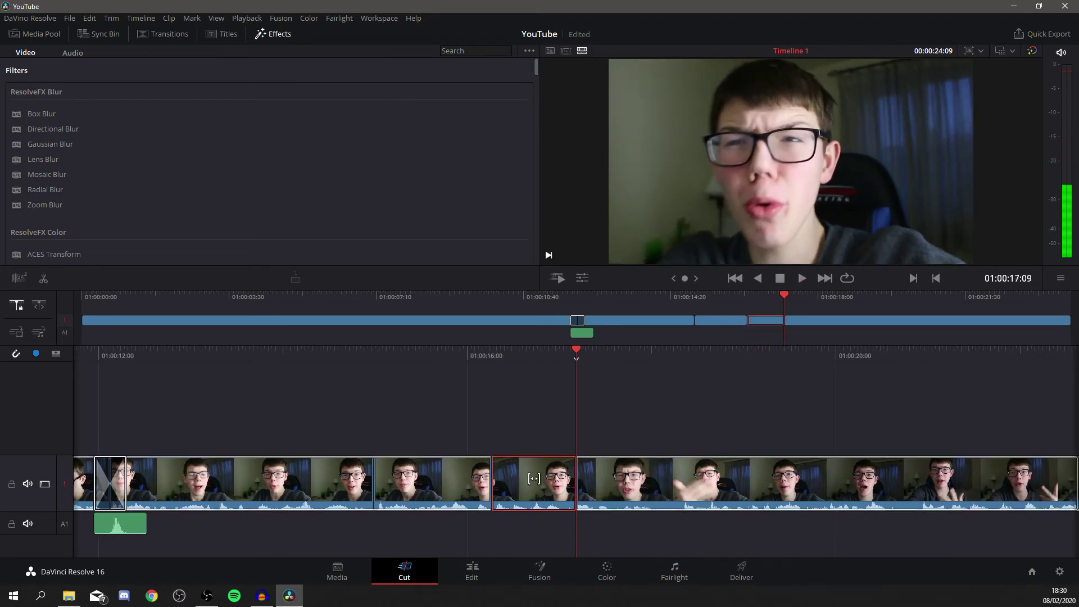
pyautogui.click(516, 483)
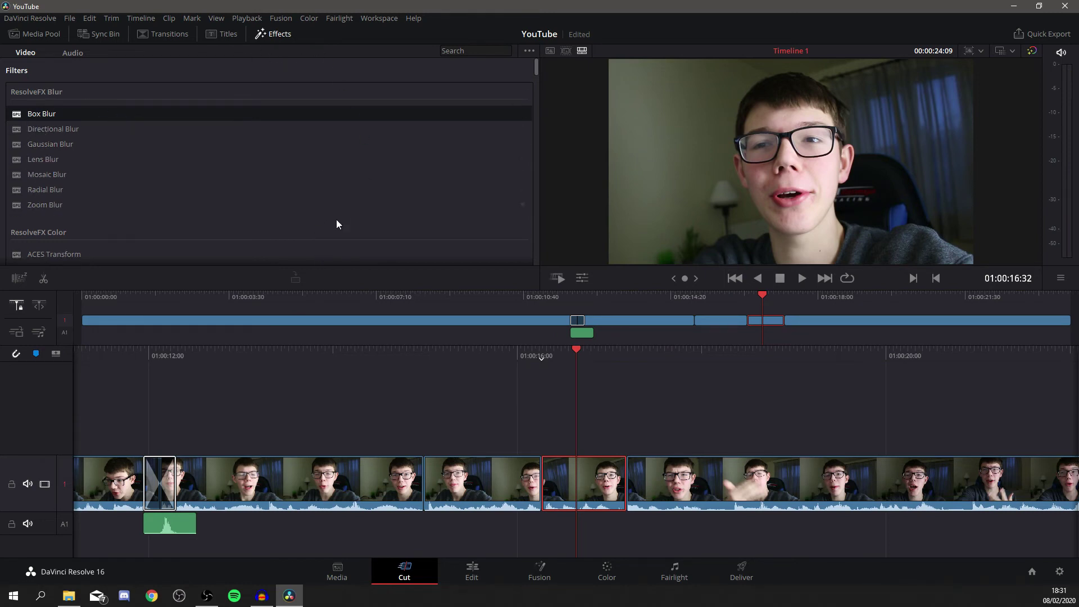
pyautogui.moveTo(64, 113); pyautogui.dragTo(594, 481)
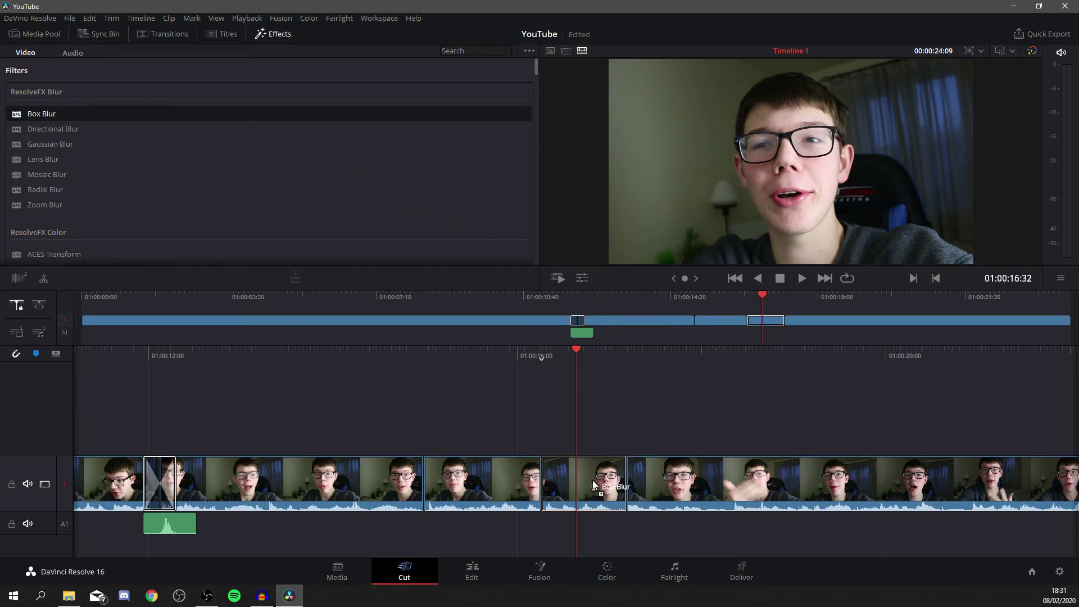
pyautogui.press('space')
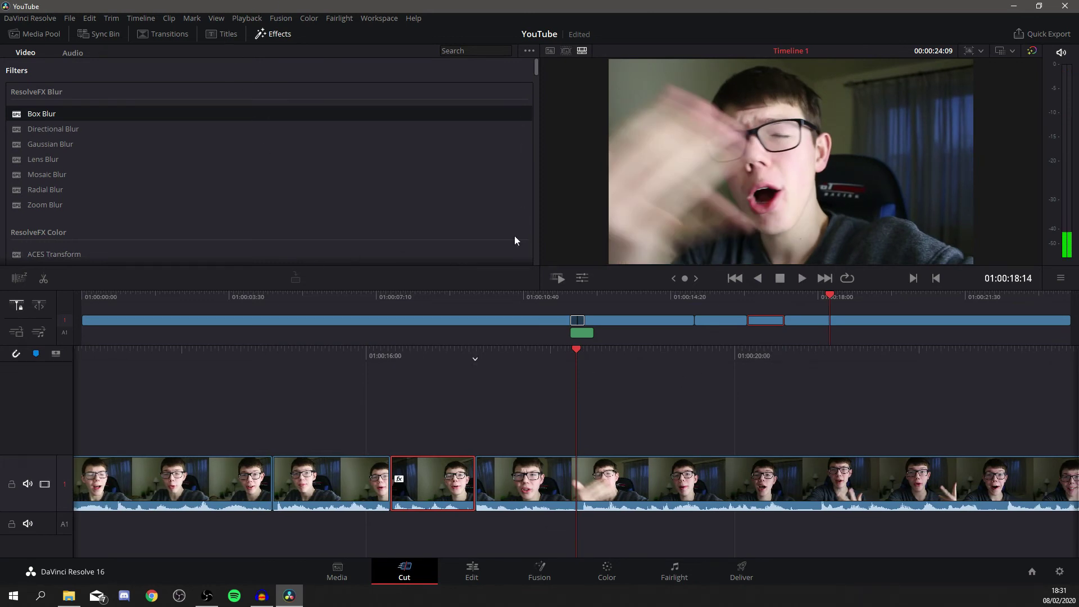
# Move the whoosh sound on A2 about 20 frames earlier and play the transition to hear it.
pyautogui.click(472, 572)
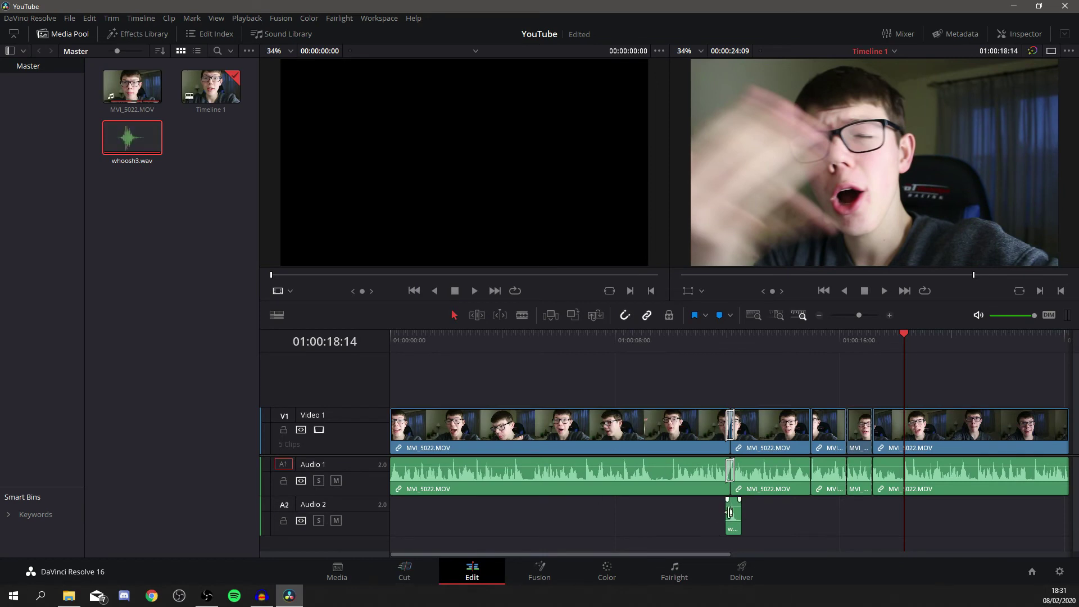
pyautogui.moveTo(736, 511)
pyautogui.mouseDown()
pyautogui.moveTo(655, 519)
pyautogui.moveTo(735, 519)
pyautogui.mouseUp()
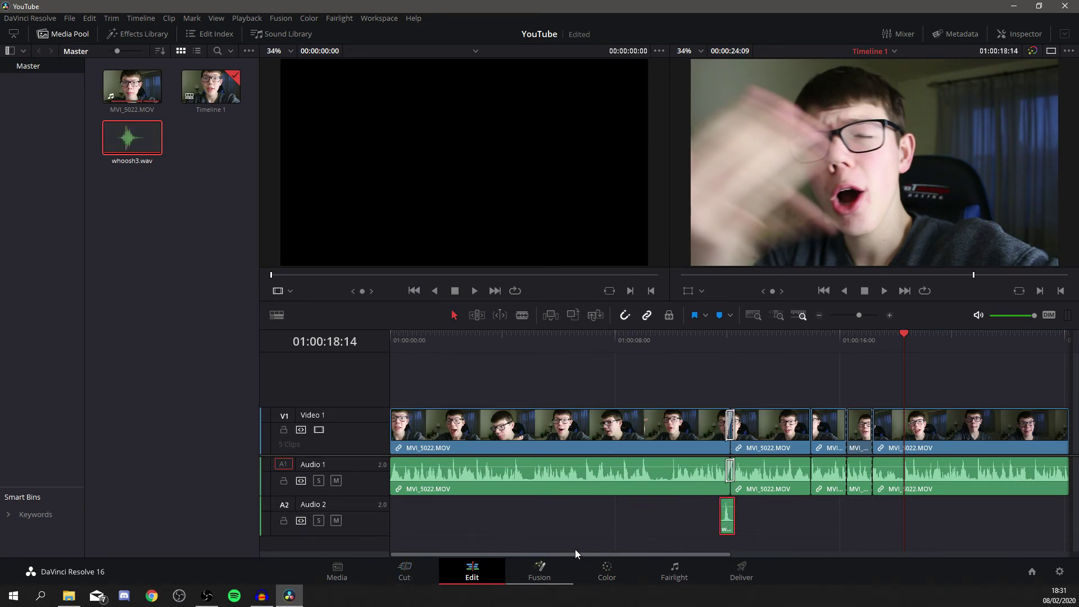
pyautogui.moveTo(905, 333); pyautogui.dragTo(687, 365)
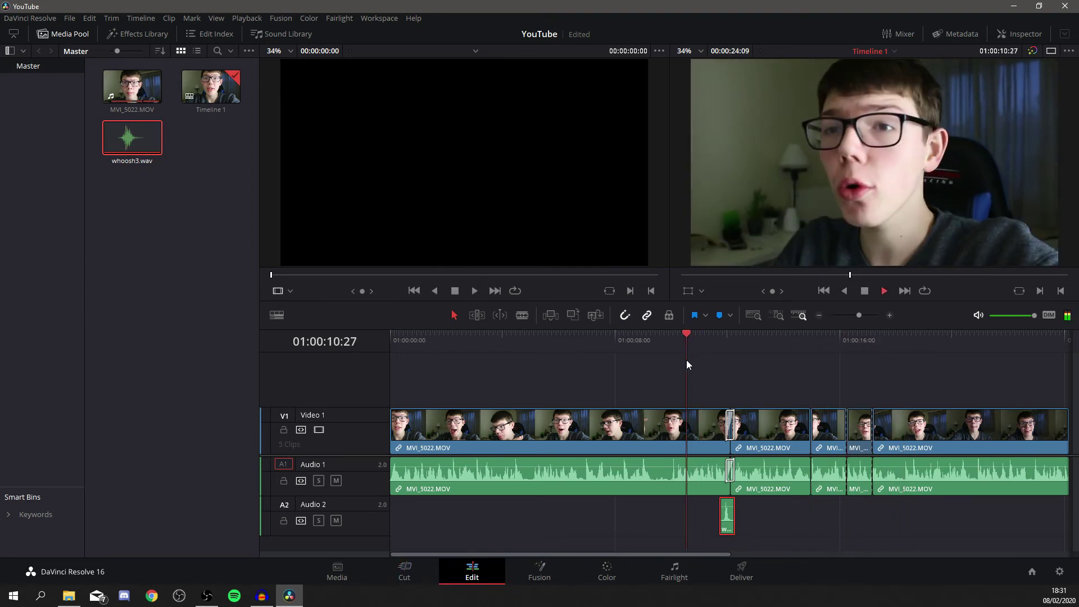
pyautogui.press('space')
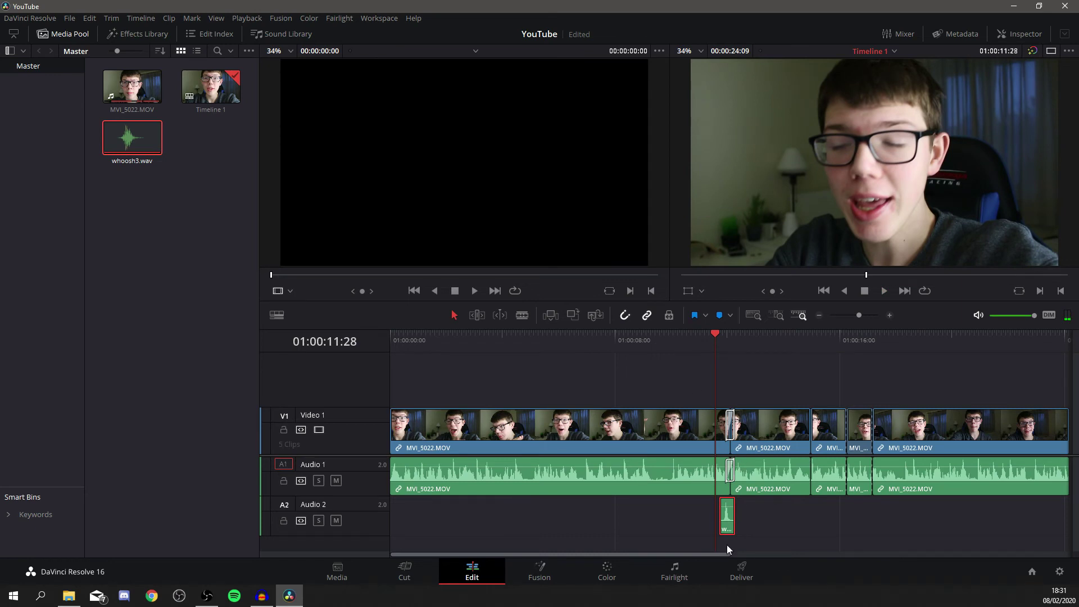
# Shift the whoosh slightly later under the first edit point and replay to confirm the timing.
pyautogui.moveTo(714, 555); pyautogui.dragTo(747, 555)
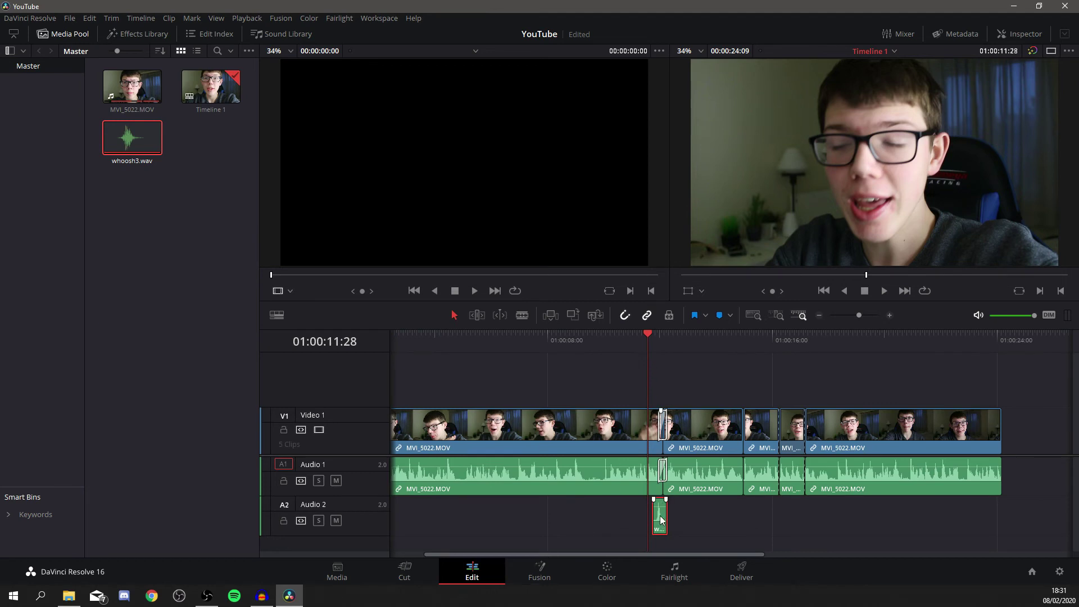
pyautogui.moveTo(661, 515)
pyautogui.mouseDown()
pyautogui.moveTo(874, 515)
pyautogui.moveTo(675, 532)
pyautogui.mouseUp()
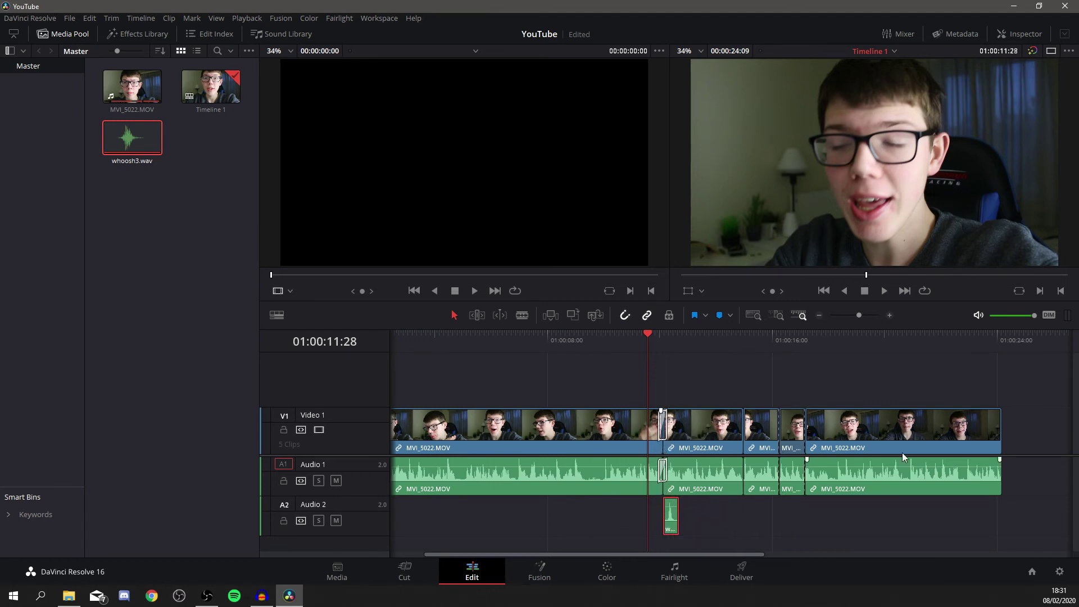
pyautogui.scroll(-3, 892, 504)
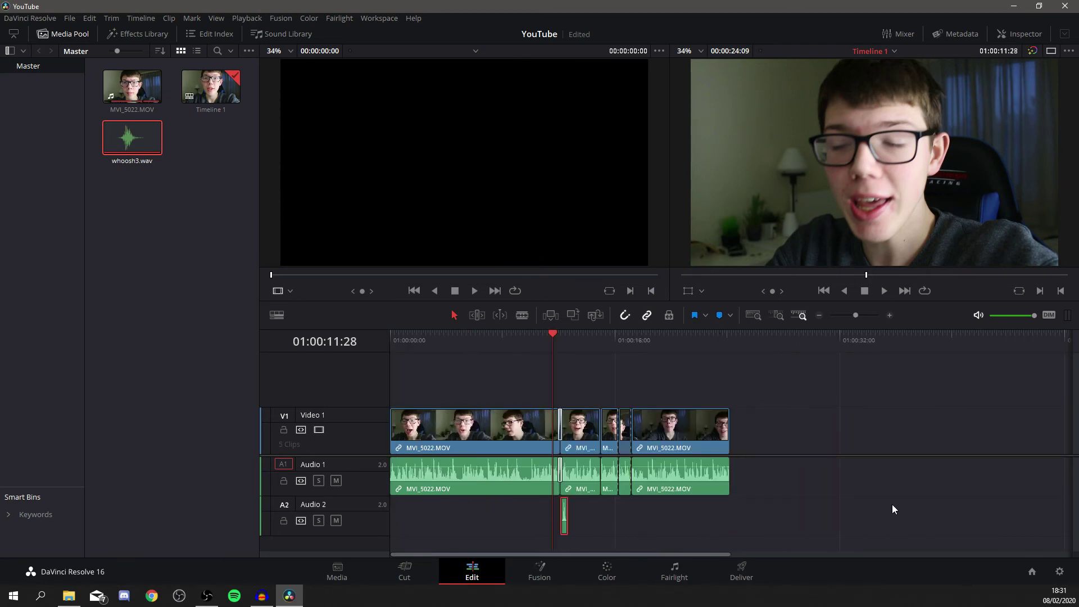
pyautogui.scroll(3, 892, 504)
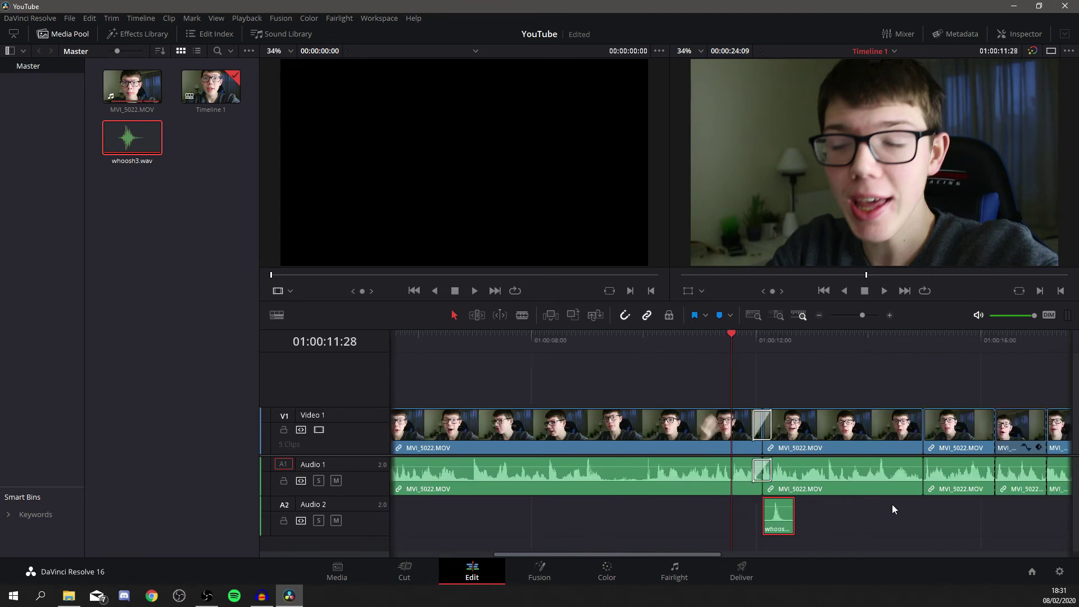
pyautogui.scroll(-3, 893, 504)
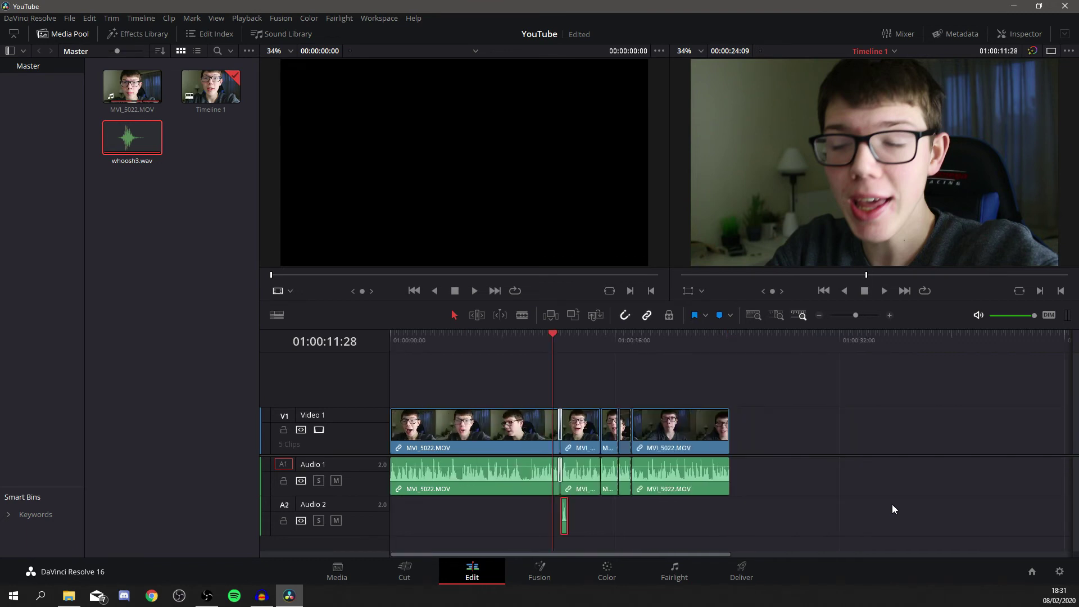
pyautogui.click(598, 399)
pyautogui.press('space')
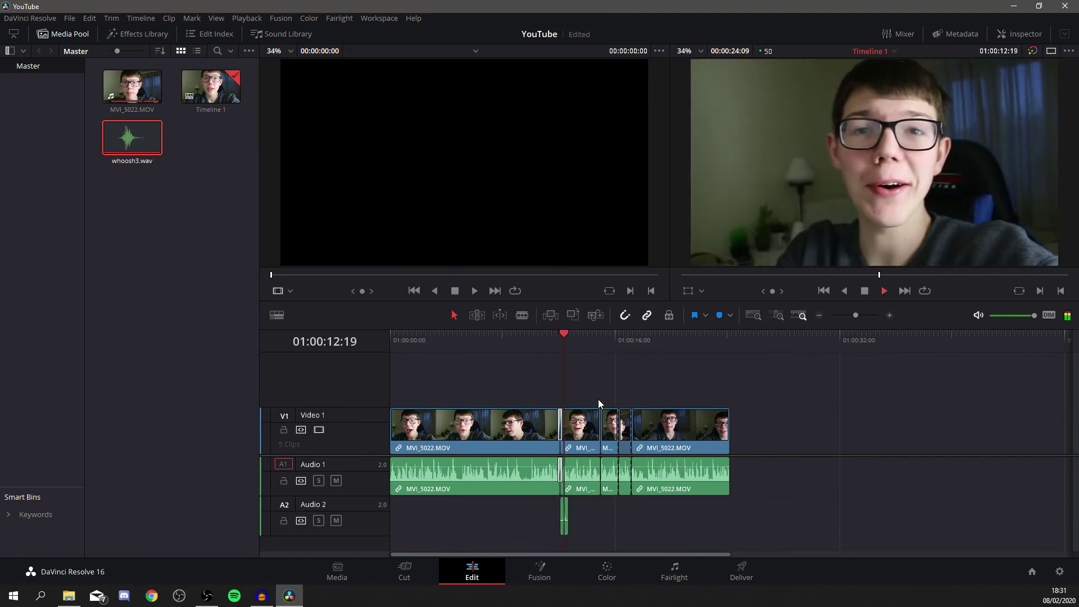
pyautogui.press('space')
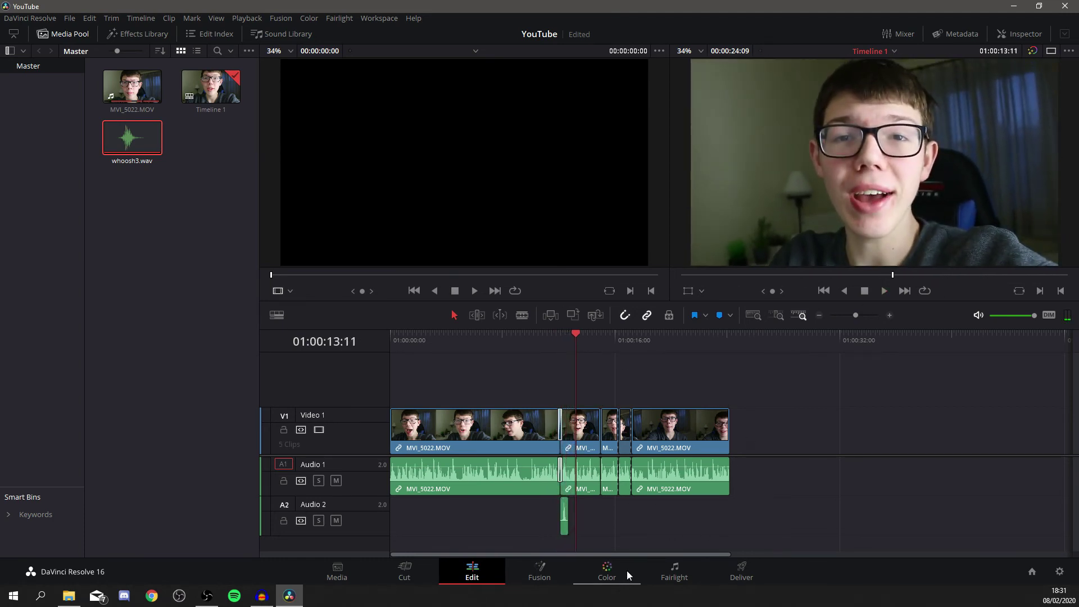
pyautogui.click(606, 573)
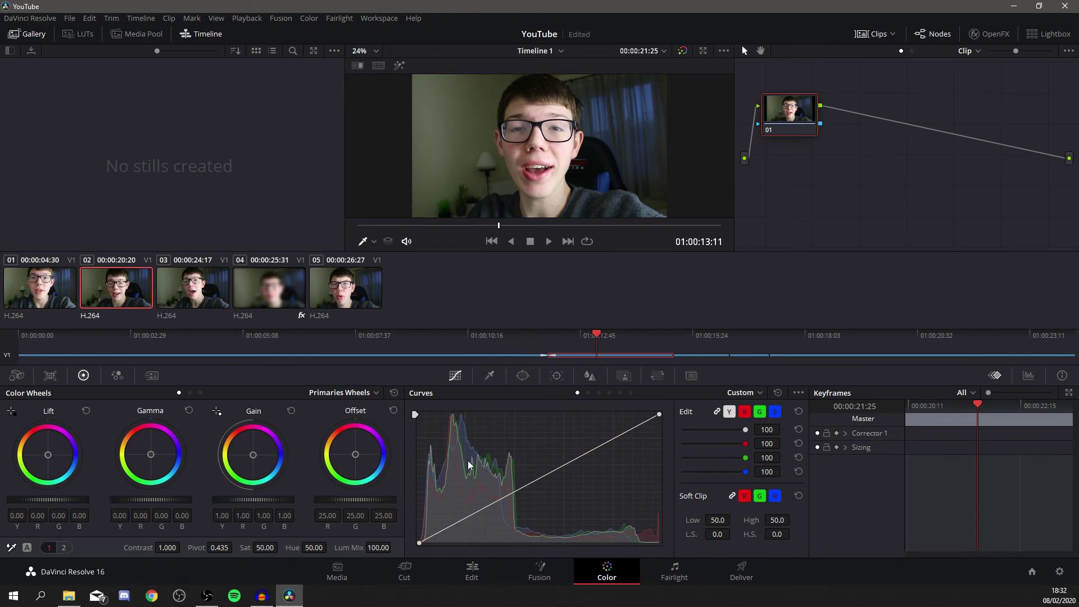
# Add a point on clip 02's luma curve and pull it down to darken the clip.
pyautogui.moveTo(533, 485); pyautogui.dragTo(507, 513)
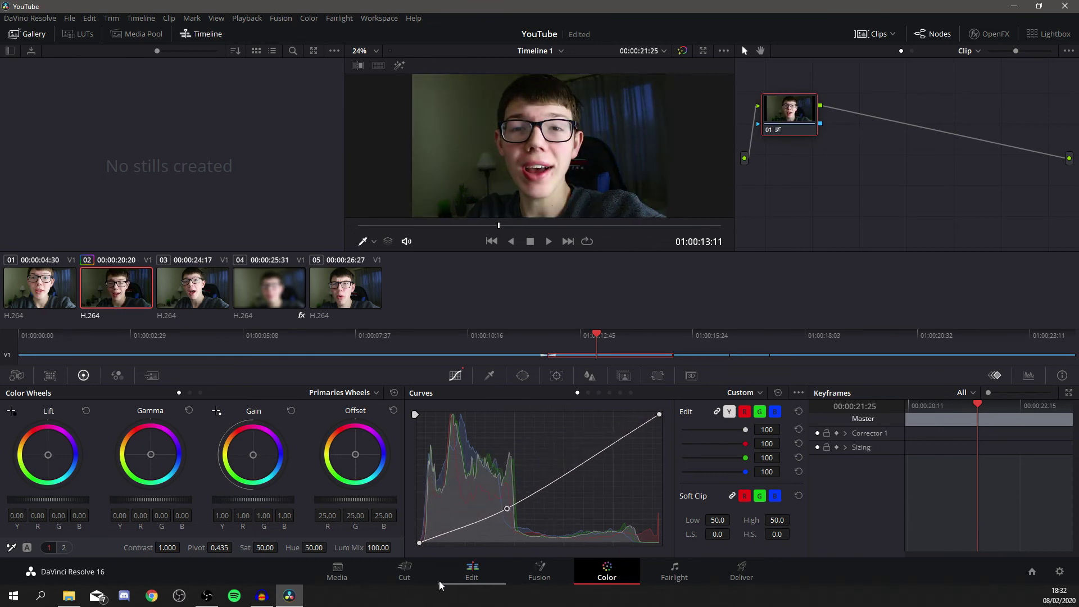
pyautogui.click(472, 571)
pyautogui.press('space')
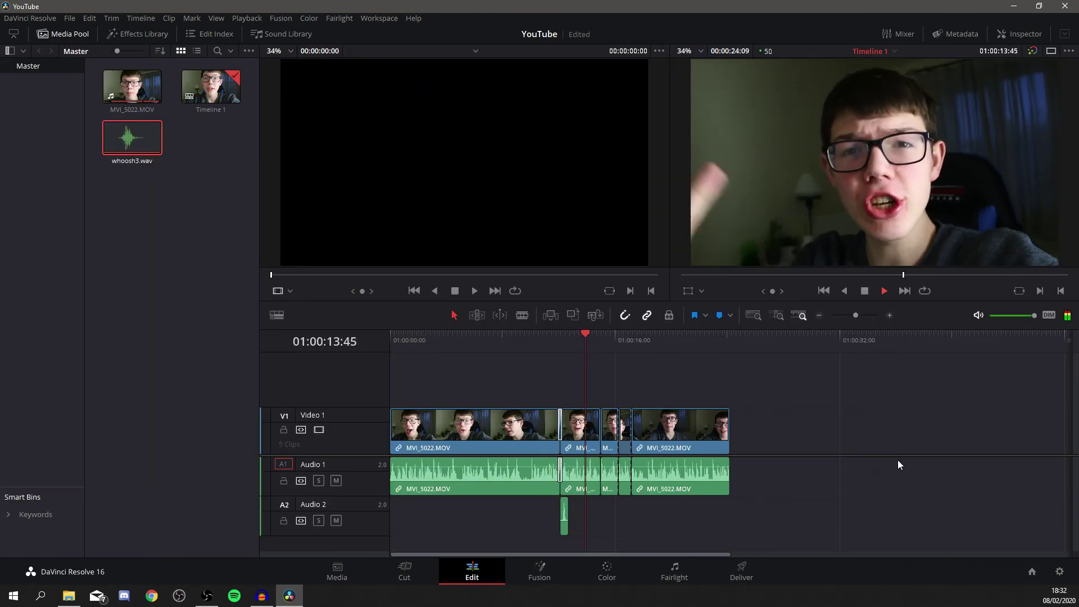
pyautogui.press('space')
pyautogui.moveTo(595, 332); pyautogui.dragTo(605, 366)
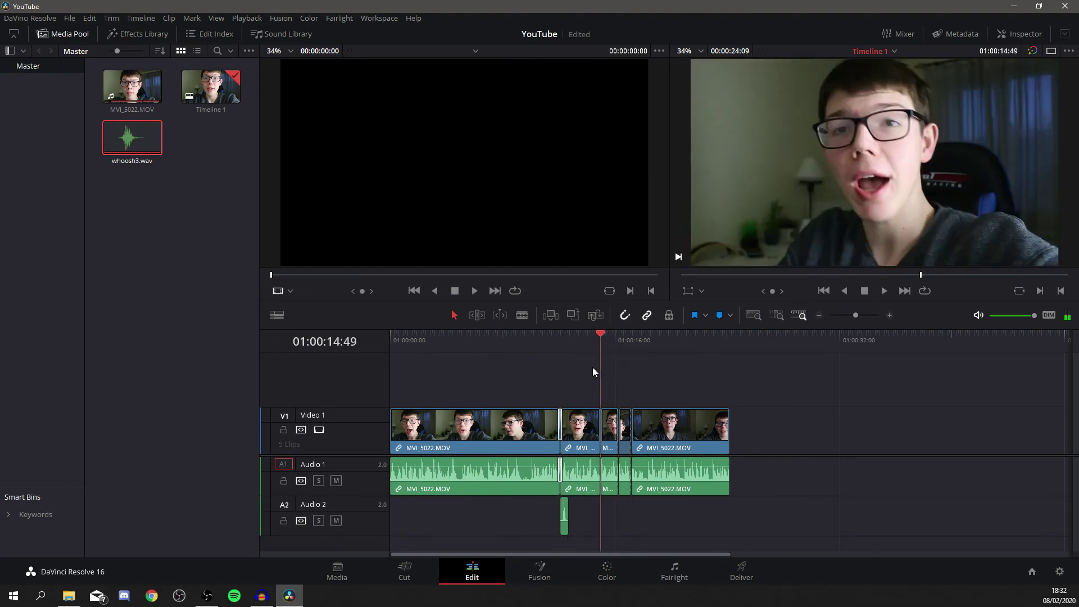
pyautogui.click(586, 439)
pyautogui.moveTo(599, 333); pyautogui.dragTo(669, 329)
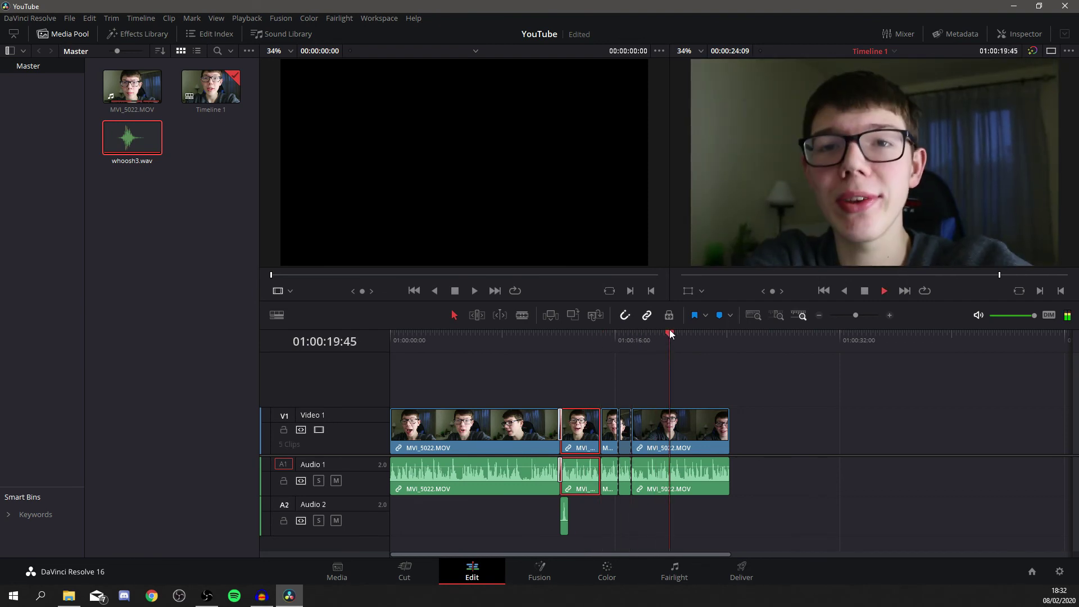
pyautogui.press('space')
pyautogui.hotkey('shift', '6')
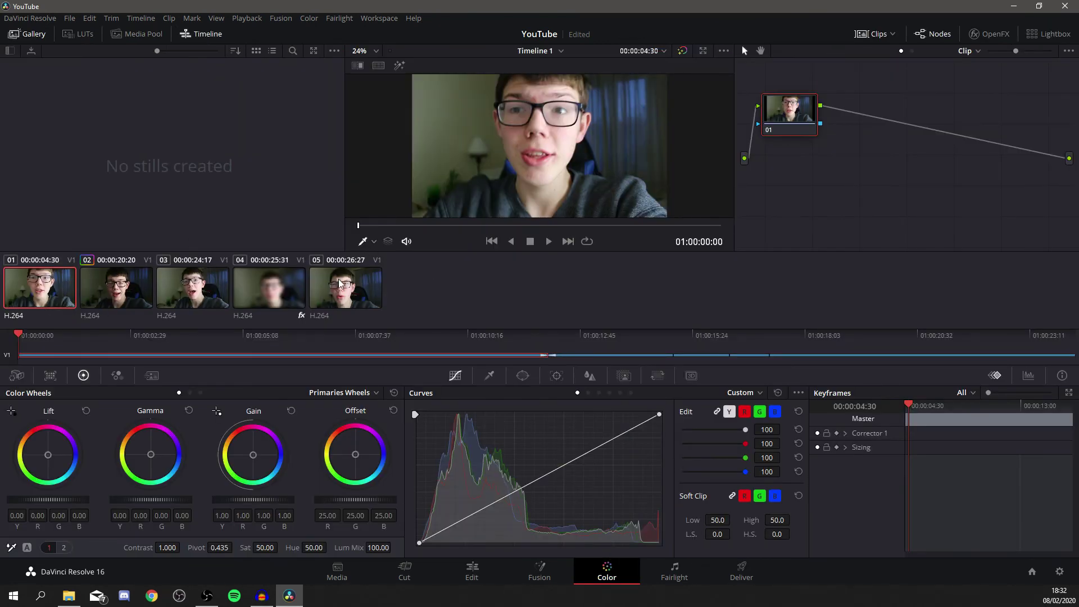
# Raise clip 02's curve point slightly, then add a brightening curve point on clip 03 and ease it down.
pyautogui.click(110, 284)
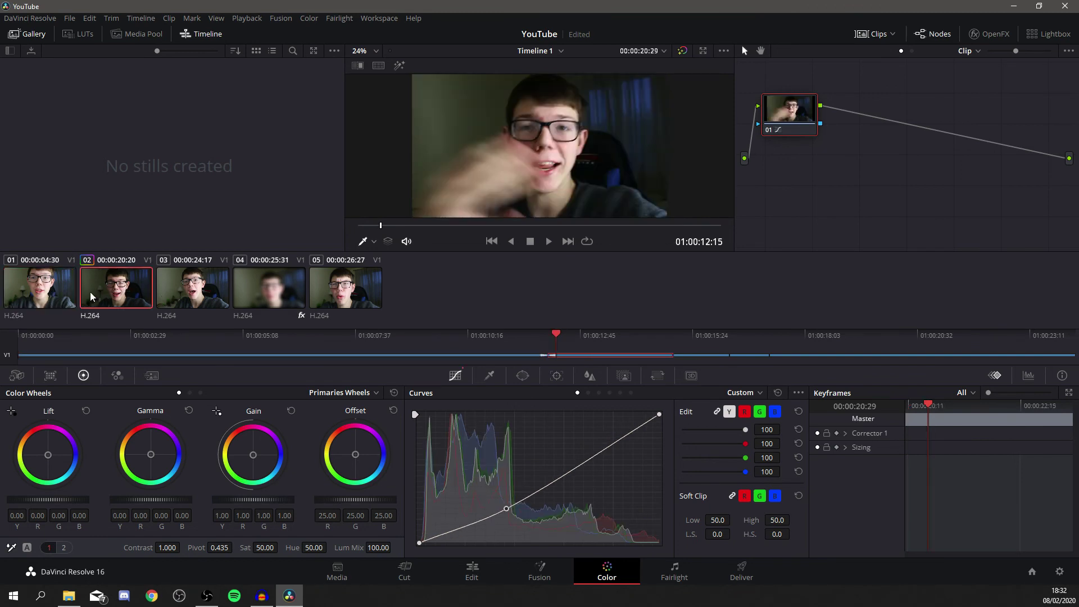
pyautogui.moveTo(510, 513); pyautogui.dragTo(507, 490)
pyautogui.press('Down')
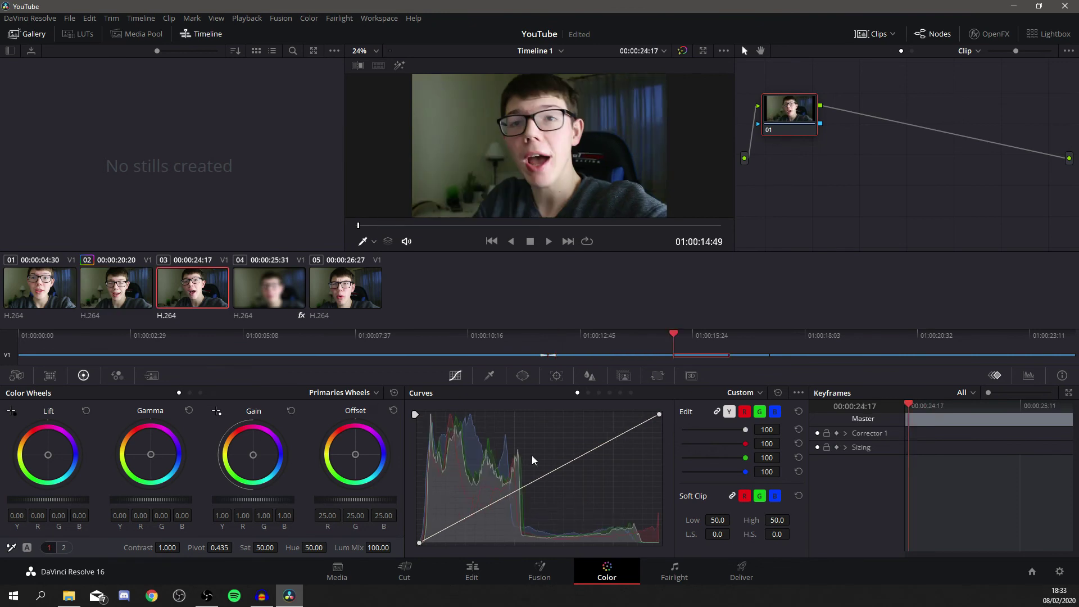
pyautogui.moveTo(535, 482); pyautogui.dragTo(521, 478)
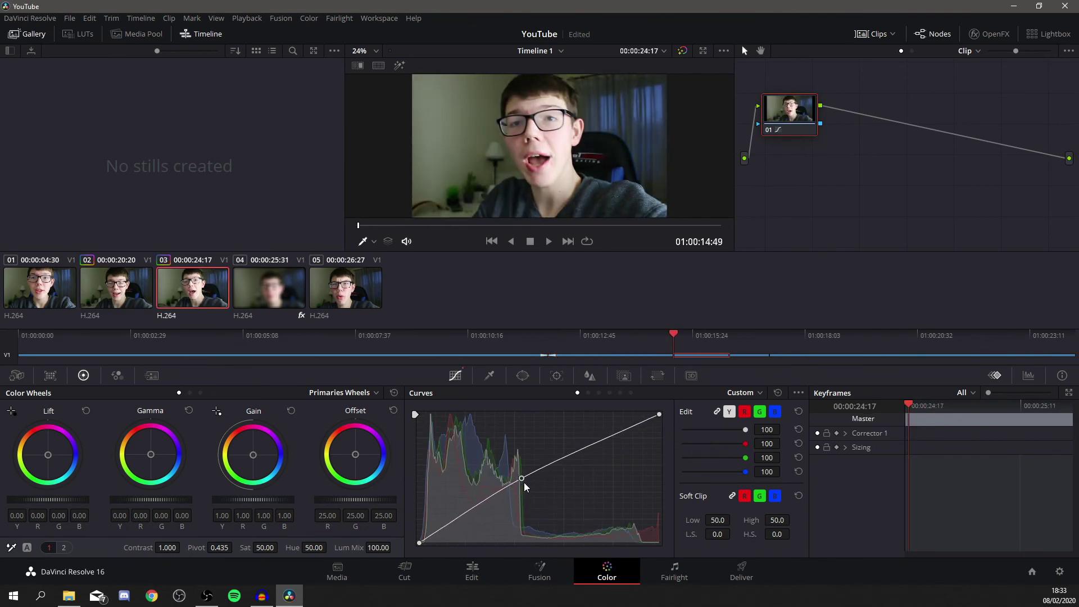
pyautogui.moveTo(522, 477); pyautogui.dragTo(526, 486)
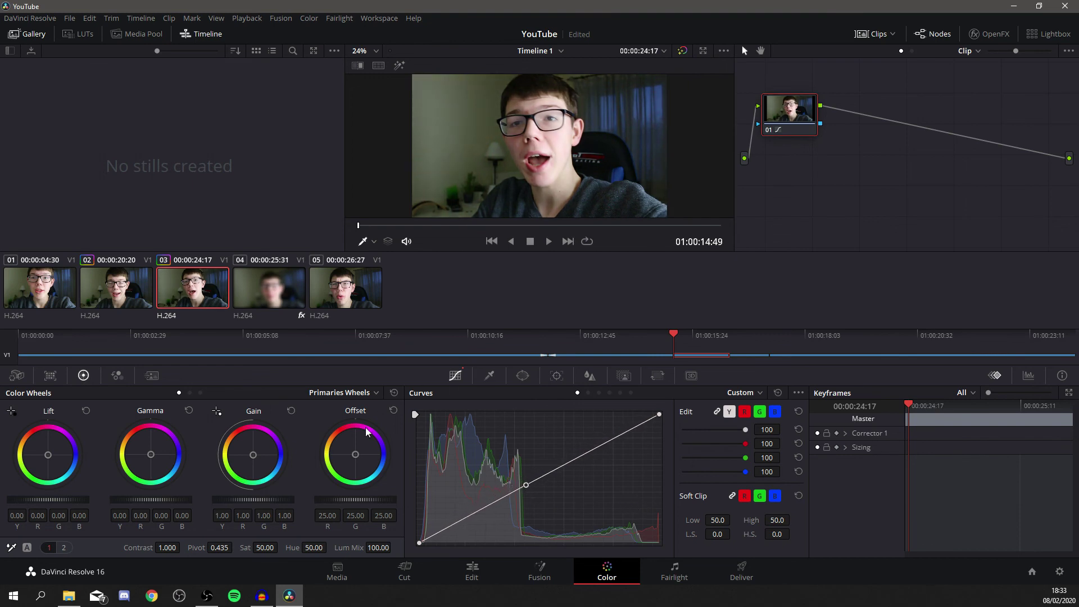
pyautogui.click(740, 572)
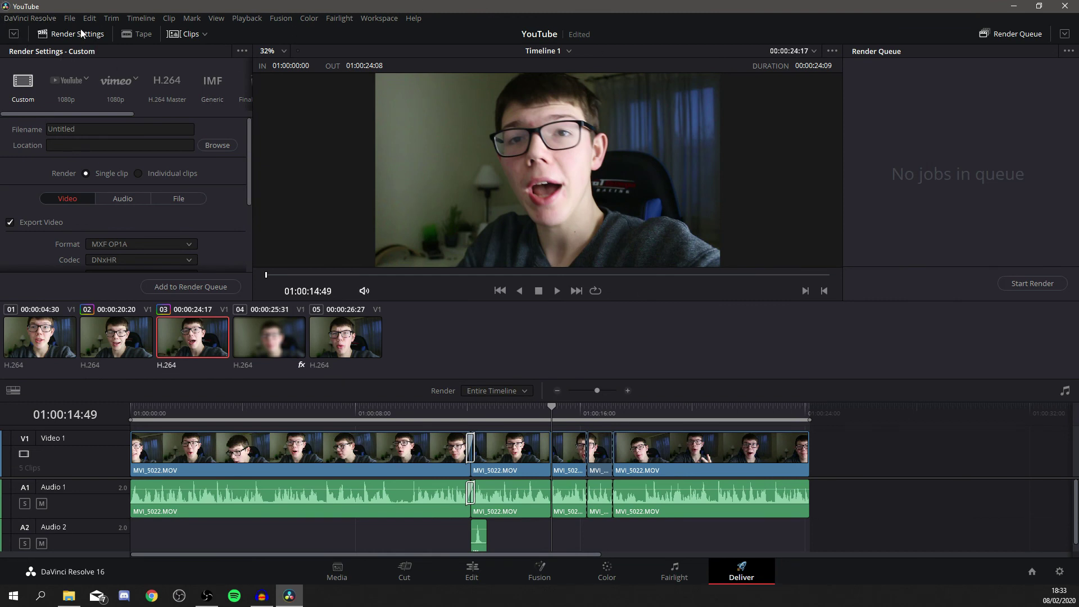
# Choose the YouTube 1080p render preset and name the output file 'youtubetest'.
pyautogui.click(72, 84)
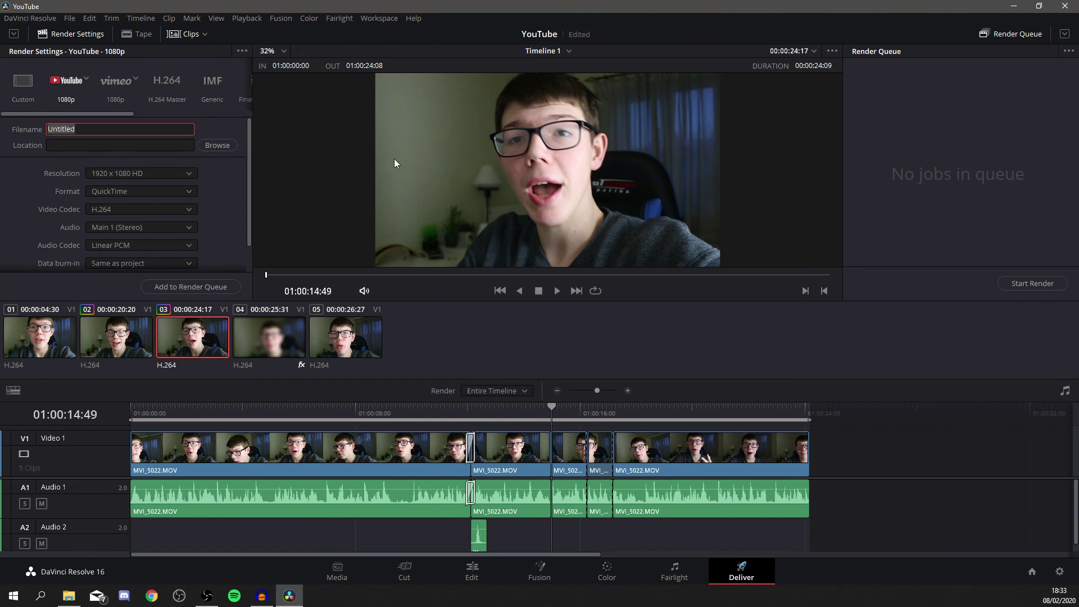
pyautogui.write('youtueb')
pyautogui.press('BackSpace')
pyautogui.press('BackSpace')
pyautogui.write('betest')
pyautogui.scroll(-2, 174, 222)
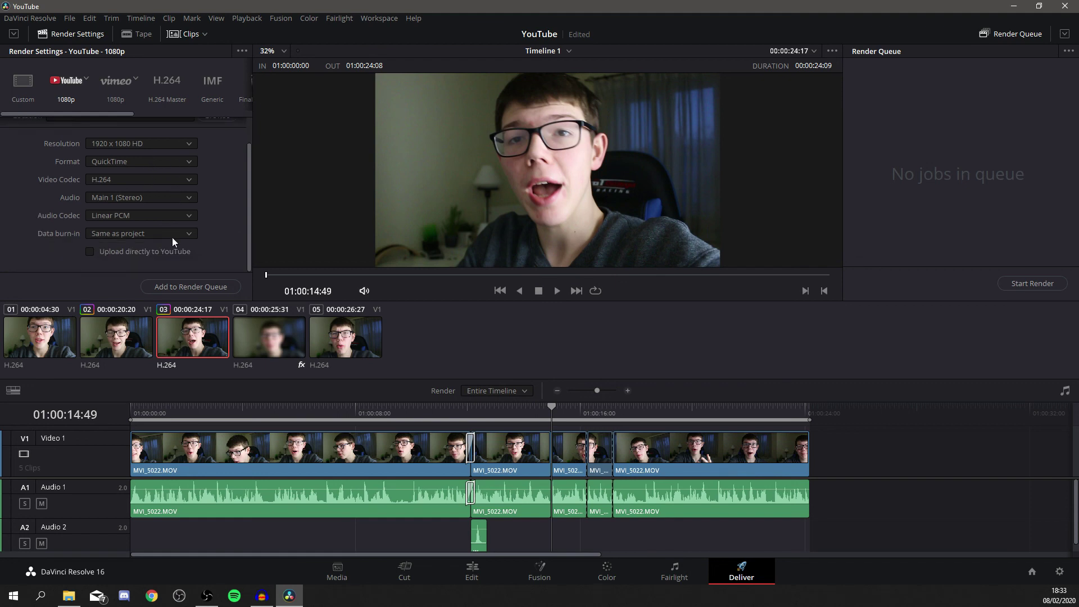
pyautogui.scroll(2, 176, 236)
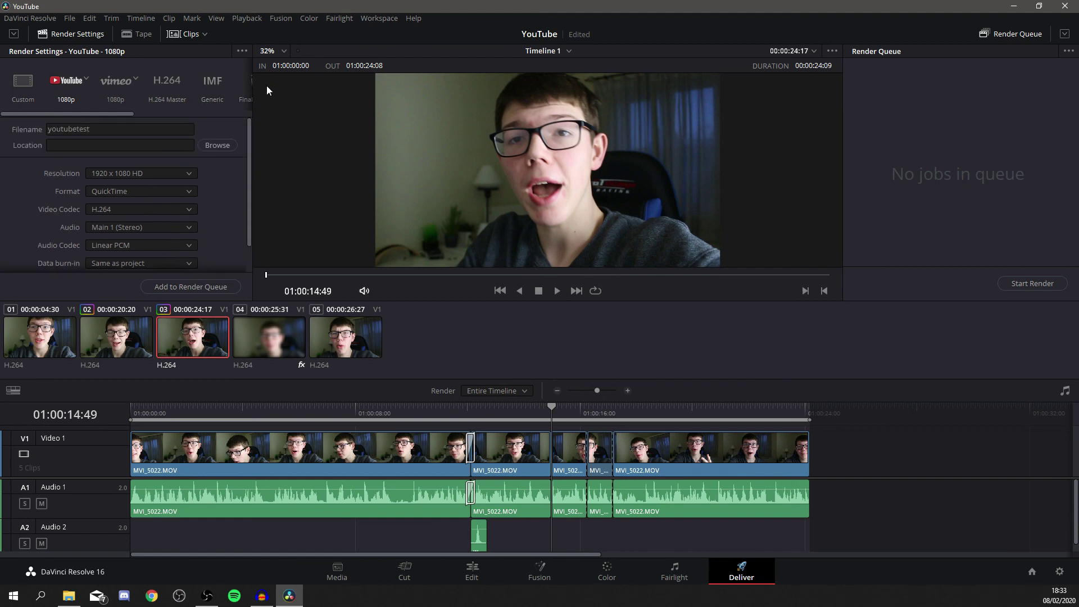
# Add the timeline to the render queue, confirm the save location, and start rendering.
pyautogui.click(191, 288)
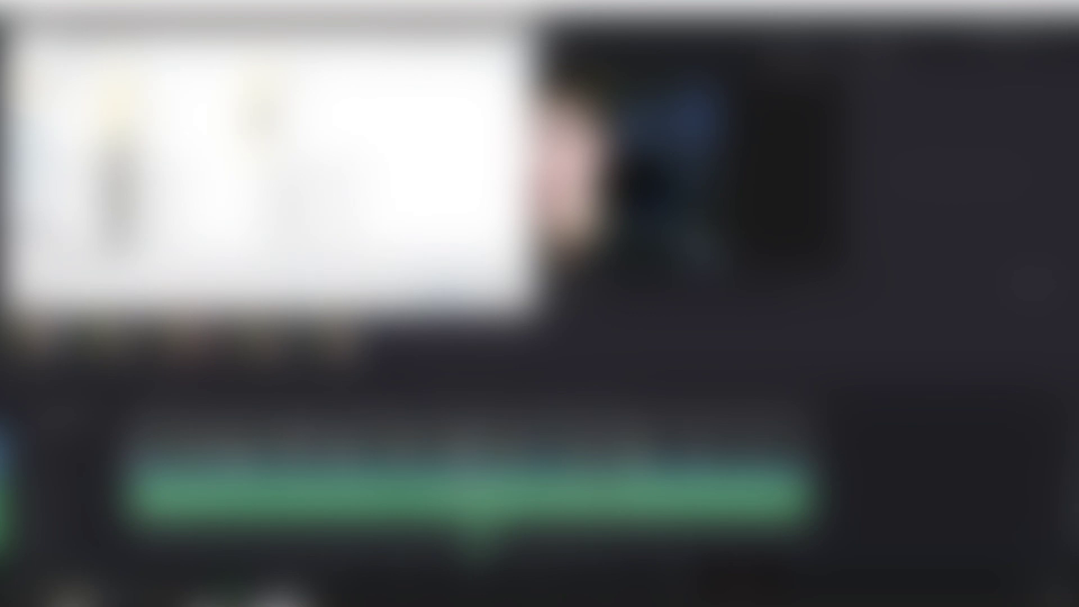
pyautogui.click(430, 297)
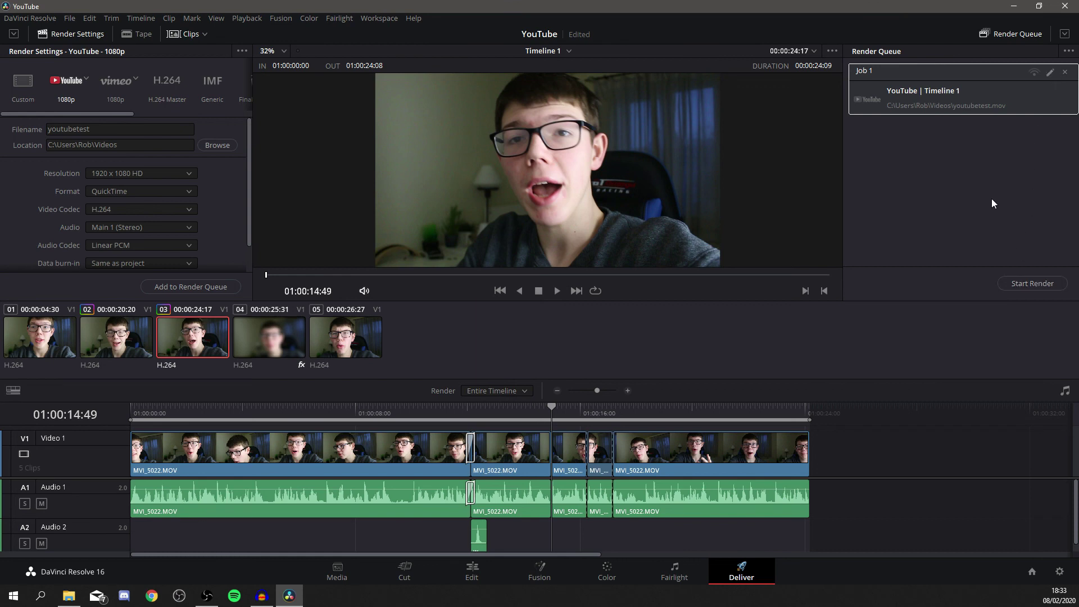
pyautogui.click(1041, 278)
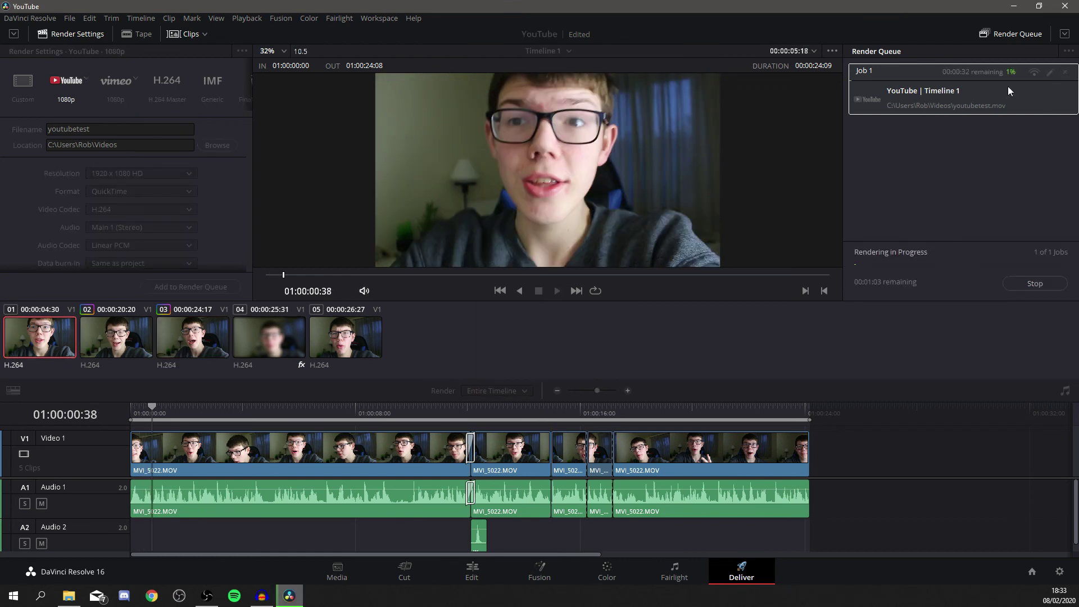